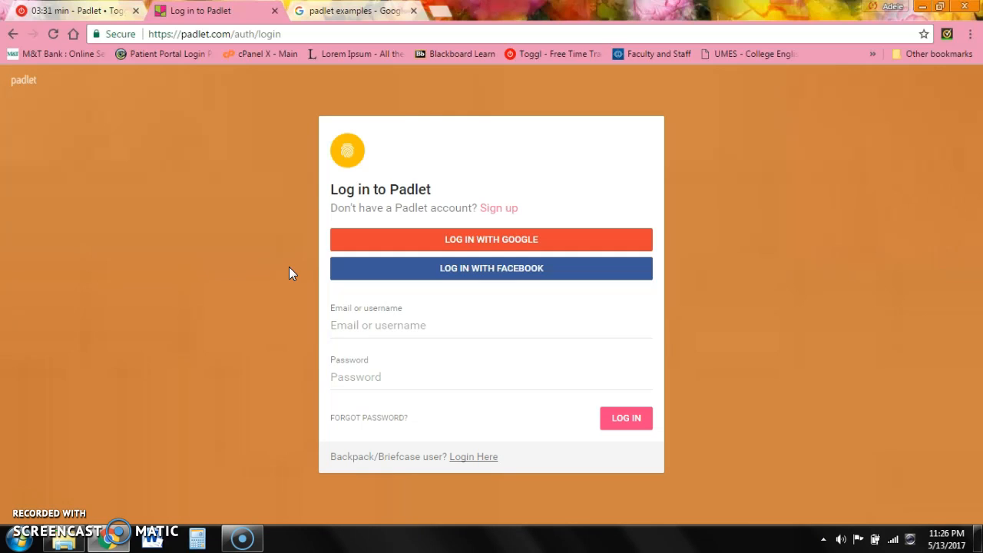
- Begin signing in to Padlet with LOG IN WITH GOOGLE
{"action": "left_click", "coordinate": [471, 238]}
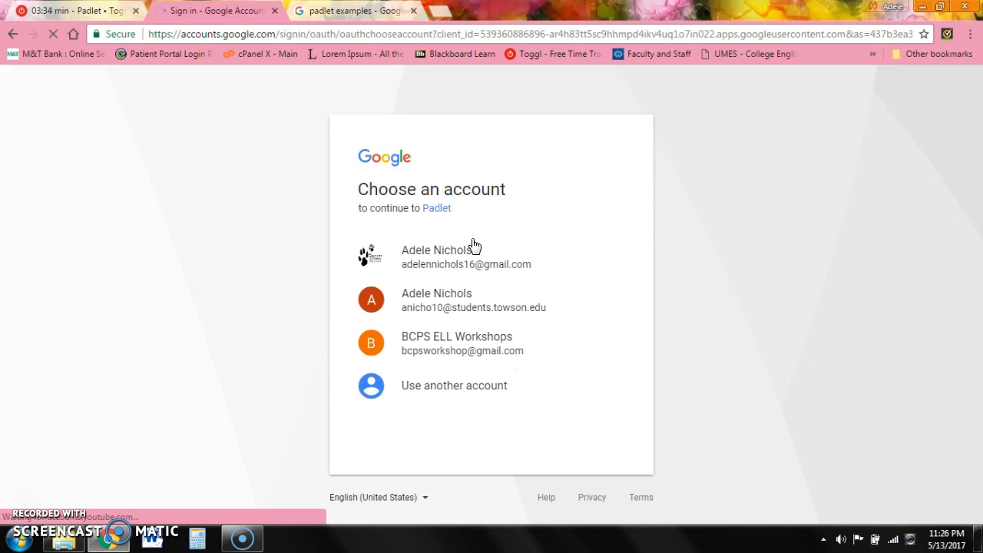
- Sign in with the Google account and open the Poems padlet from the recently updated padlets
{"action": "left_click", "coordinate": [454, 340]}
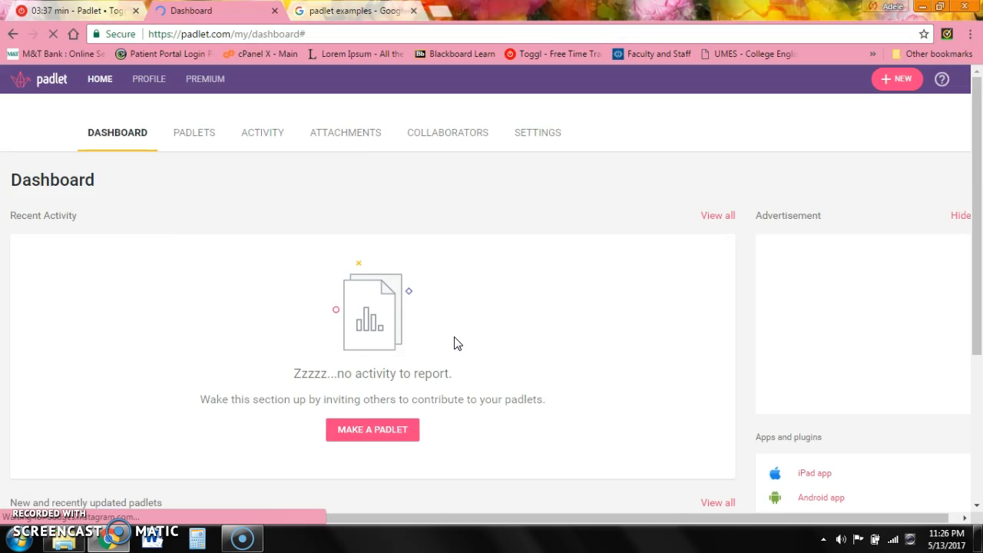
{"action": "scroll", "coordinate": [456, 343], "scroll_direction": "down", "scroll_amount": 2}
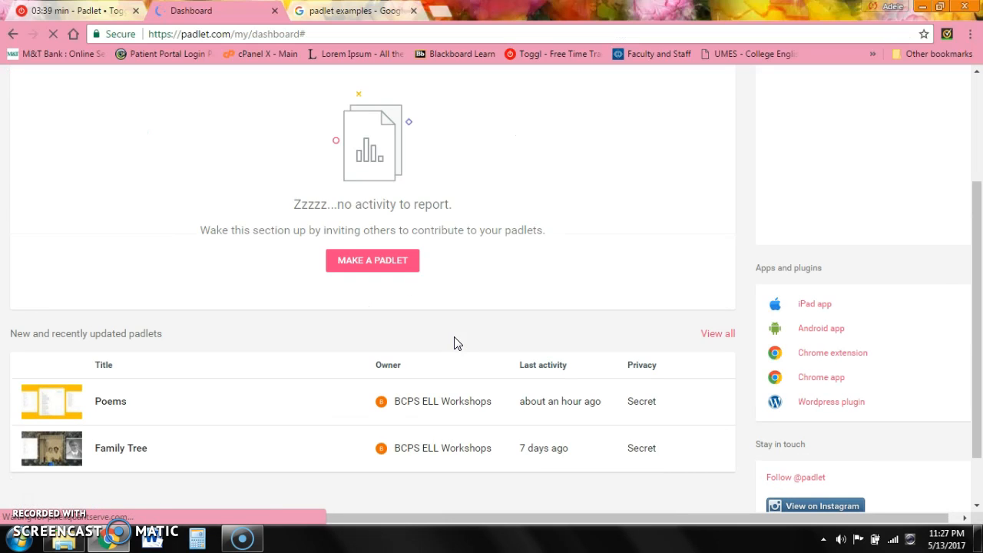
{"action": "left_click_drag", "start_coordinate": [981, 365], "coordinate": [981, 329]}
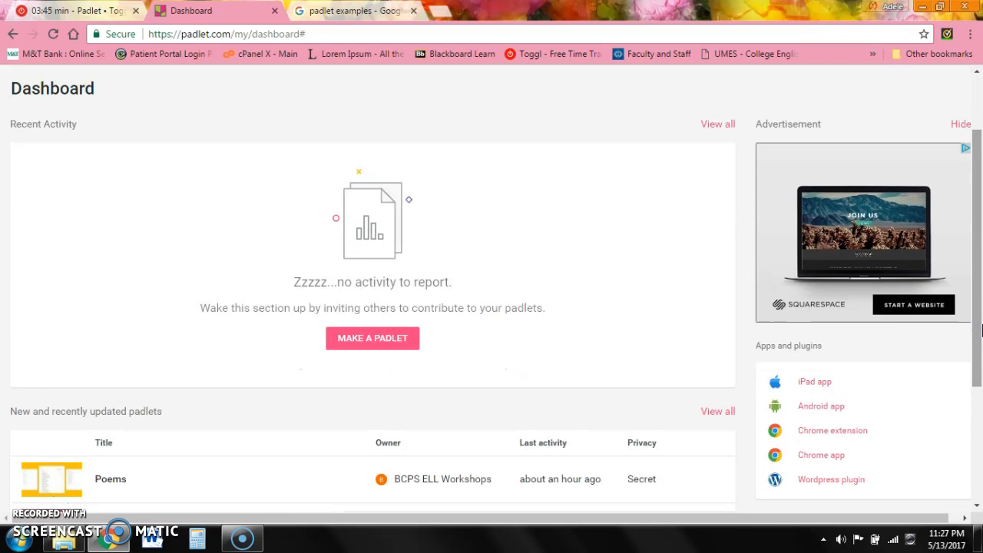
{"action": "left_click_drag", "start_coordinate": [981, 329], "coordinate": [980, 308]}
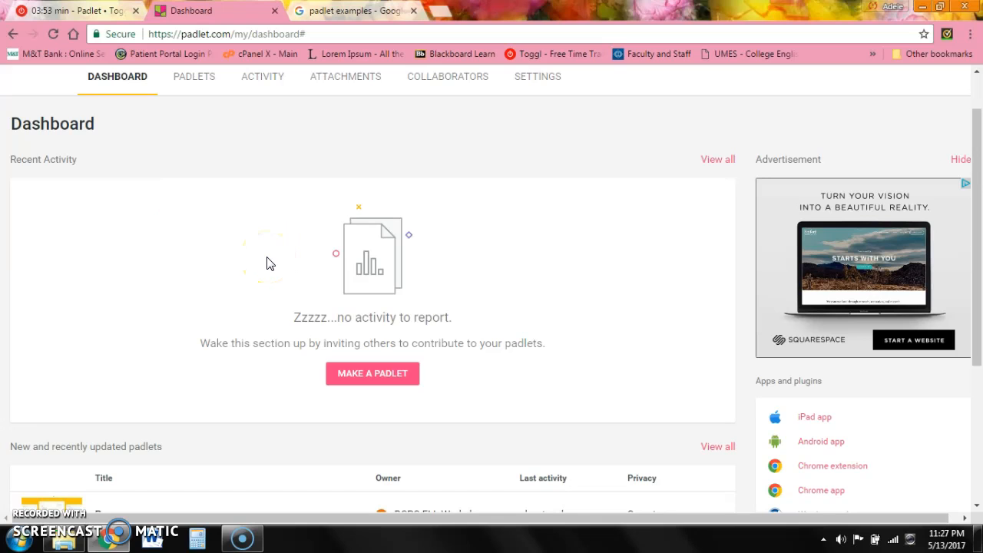
{"action": "left_click_drag", "start_coordinate": [980, 285], "coordinate": [980, 394]}
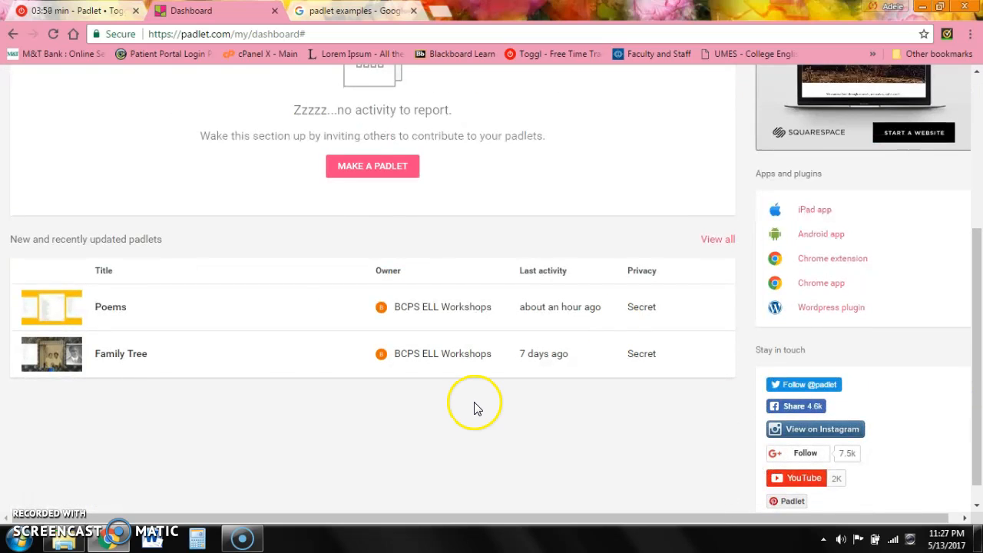
{"action": "left_click", "coordinate": [116, 311]}
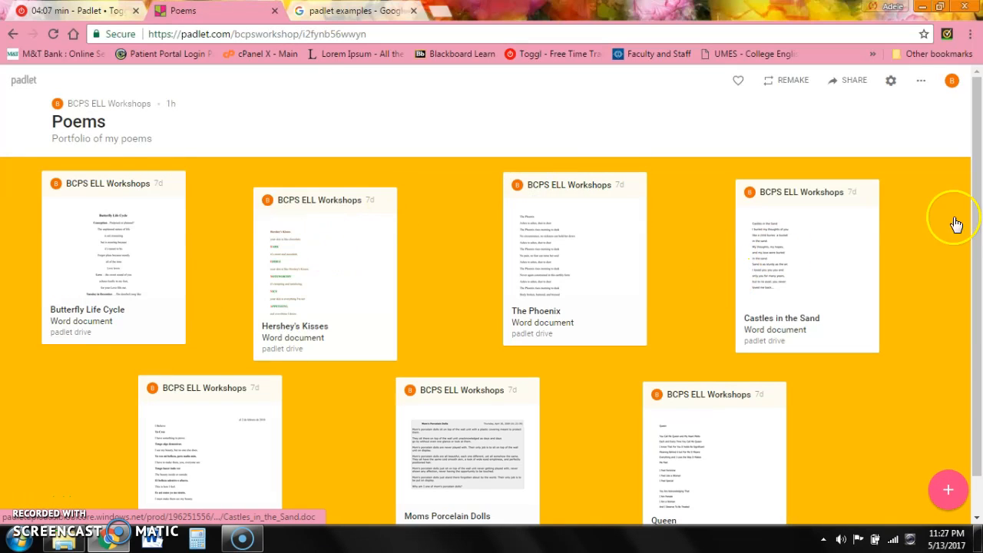
- Move Moms Porcelain Dolls to the top row and Hershey's Kisses to the bottom row, and nudge The Phoenix left
{"action": "left_click_drag", "start_coordinate": [978, 218], "coordinate": [980, 244]}
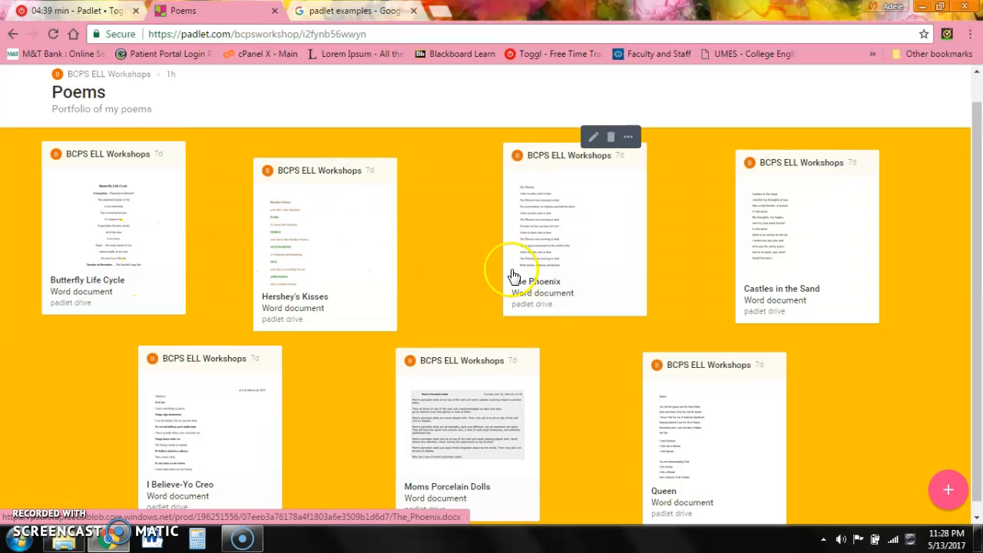
{"action": "left_click_drag", "start_coordinate": [982, 275], "coordinate": [982, 343]}
{"action": "left_click_drag", "start_coordinate": [435, 393], "coordinate": [349, 393]}
{"action": "left_click_drag", "start_coordinate": [322, 285], "coordinate": [531, 419]}
{"action": "left_click_drag", "start_coordinate": [450, 428], "coordinate": [346, 179]}
{"action": "left_click_drag", "start_coordinate": [556, 230], "coordinate": [500, 235]}
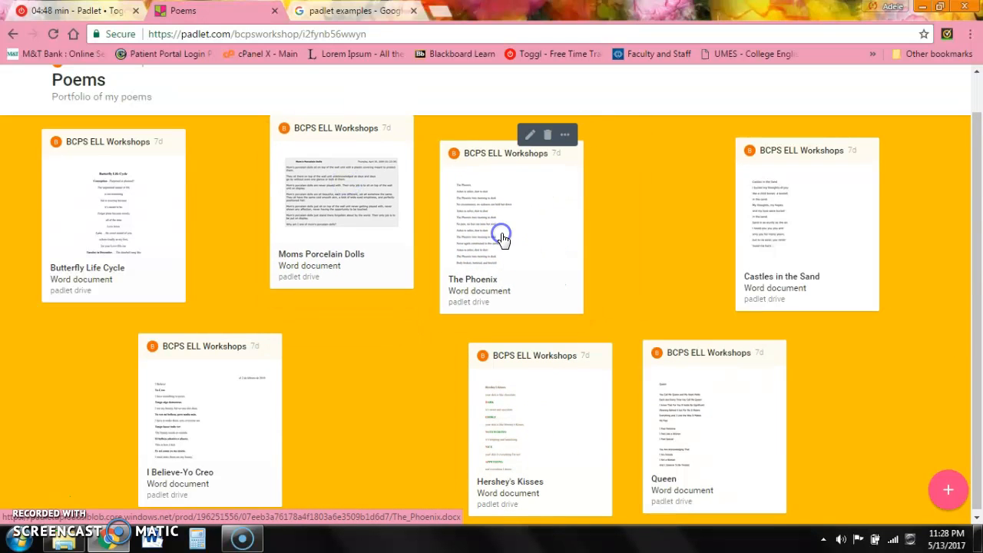
{"action": "left_click", "coordinate": [566, 136]}
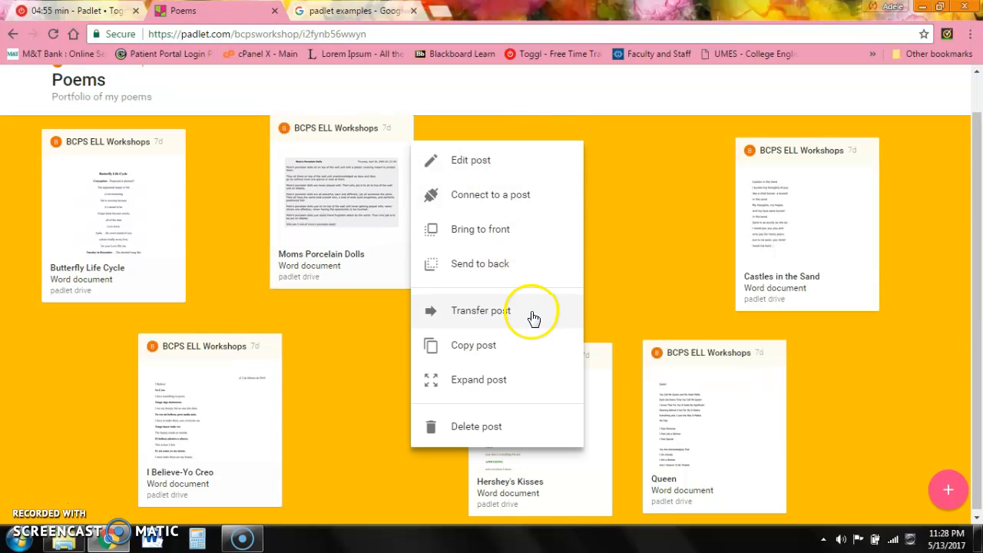
{"action": "left_click", "coordinate": [614, 237]}
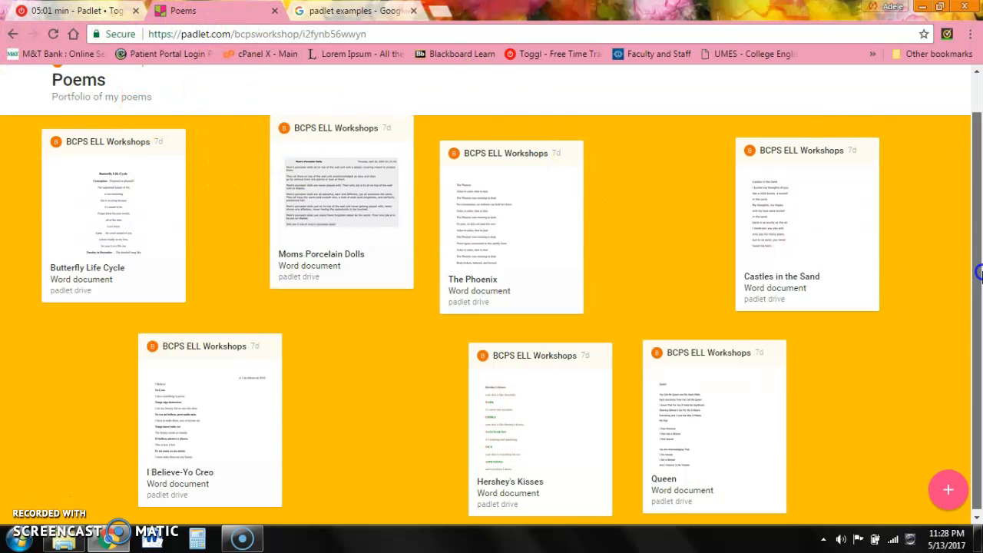
{"action": "scroll", "coordinate": [890, 270], "scroll_direction": "up", "scroll_amount": 1}
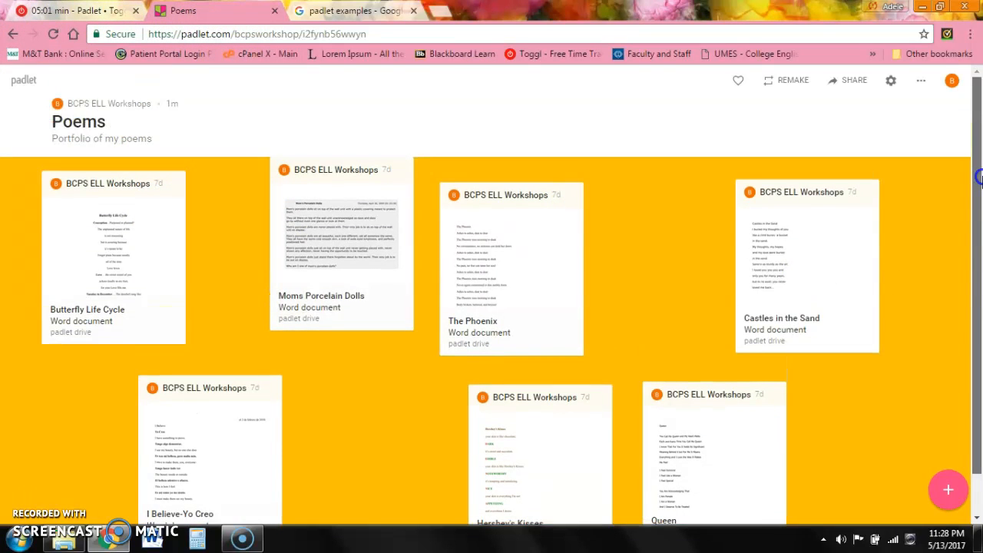
- Return to the dashboard and open the Family Tree padlet
{"action": "left_click", "coordinate": [23, 82]}
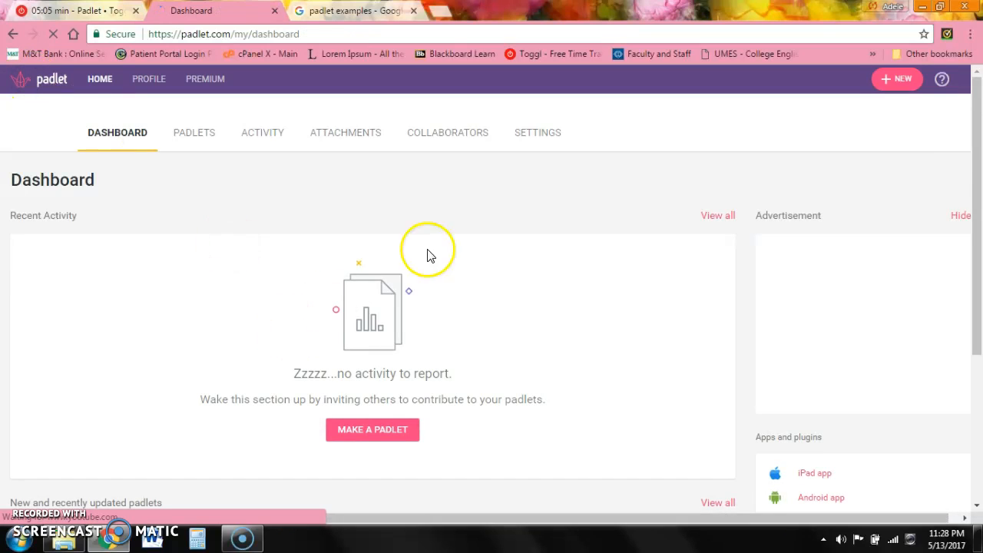
{"action": "left_click_drag", "start_coordinate": [977, 184], "coordinate": [981, 417]}
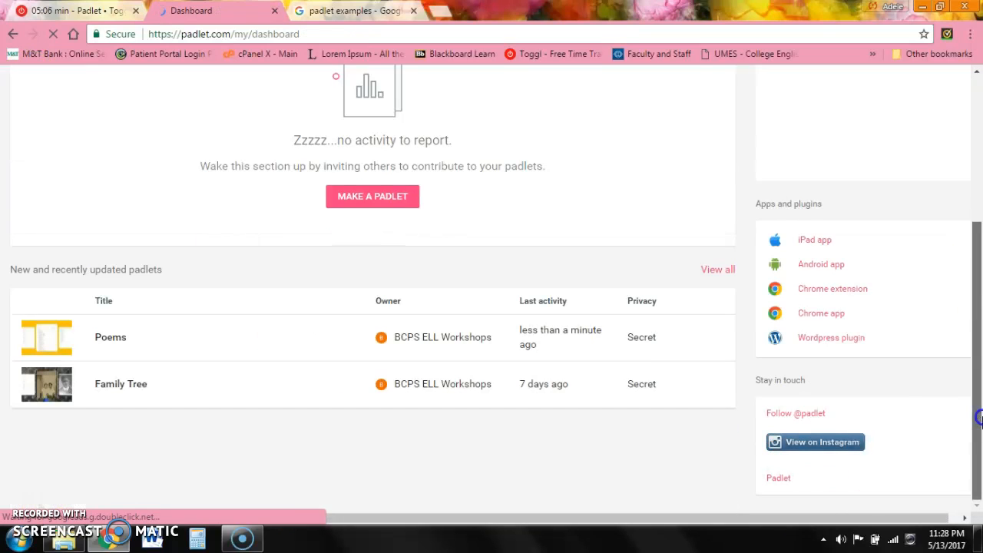
{"action": "left_click", "coordinate": [132, 384]}
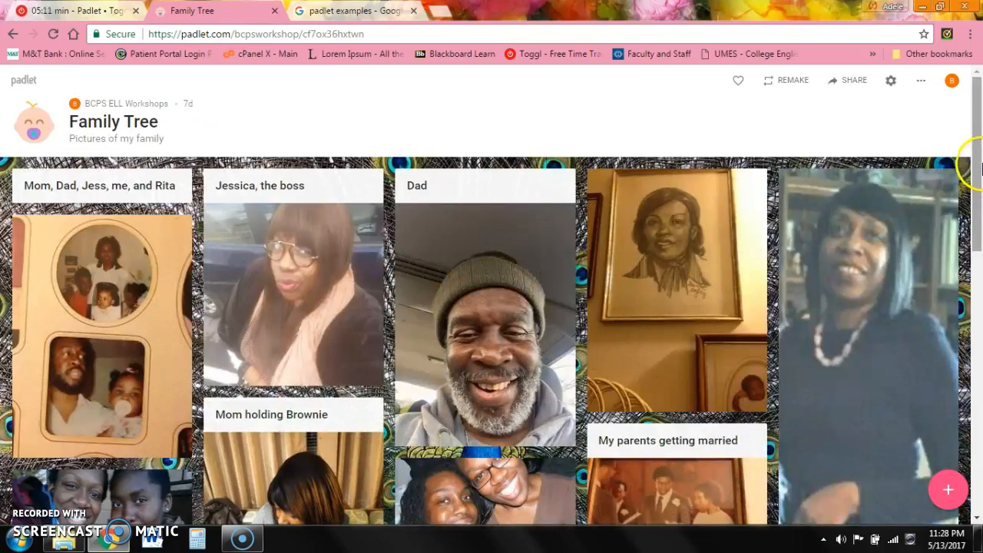
{"action": "left_click_drag", "start_coordinate": [979, 167], "coordinate": [978, 129]}
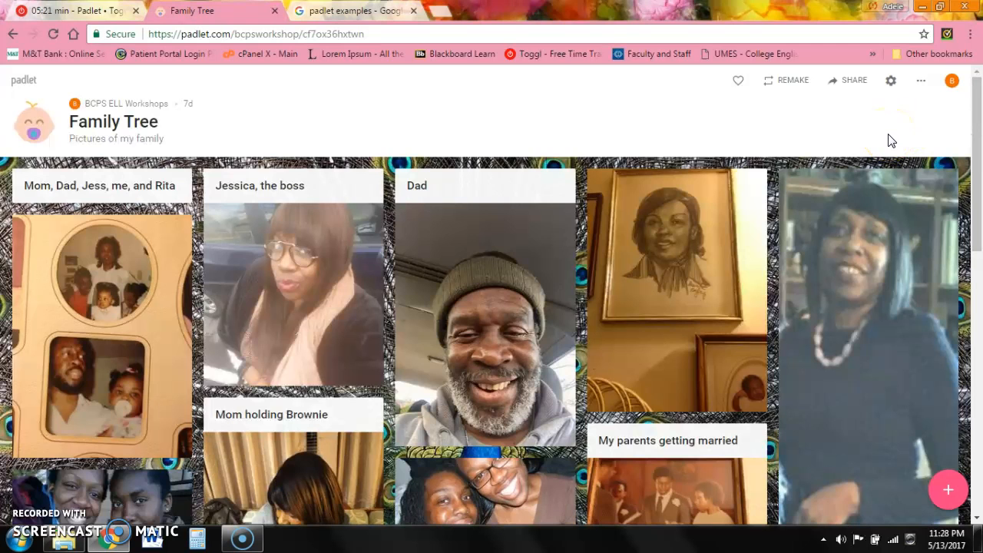
{"action": "left_click", "coordinate": [913, 125]}
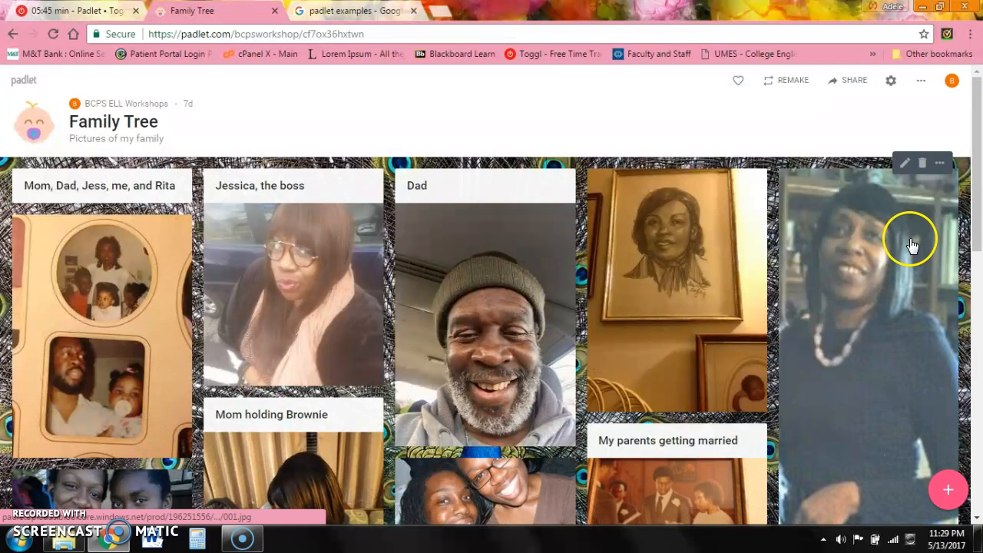
- Check Family Tree's options menu and the account panel, then start a new padlet
{"action": "left_click", "coordinate": [922, 83]}
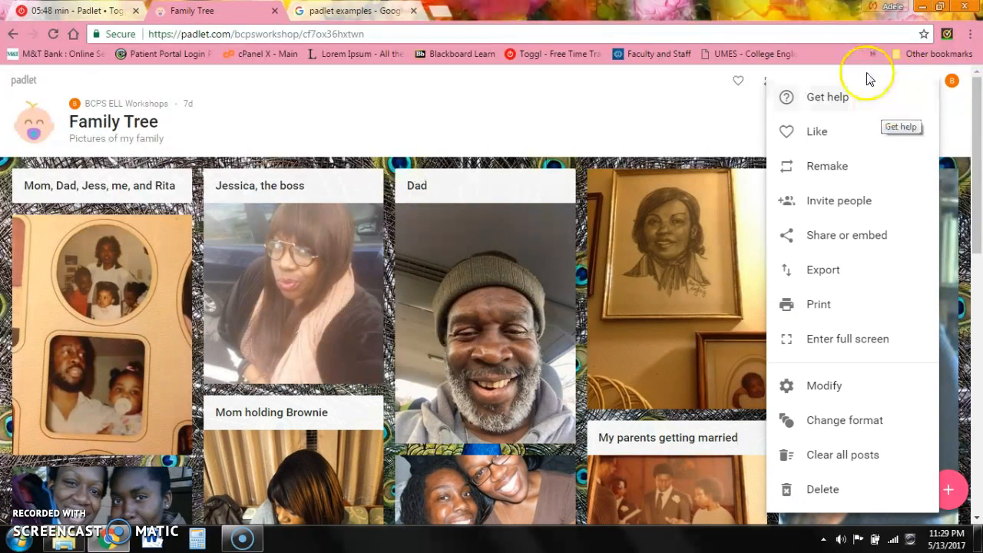
{"action": "left_click", "coordinate": [951, 81]}
{"action": "left_click", "coordinate": [653, 109]}
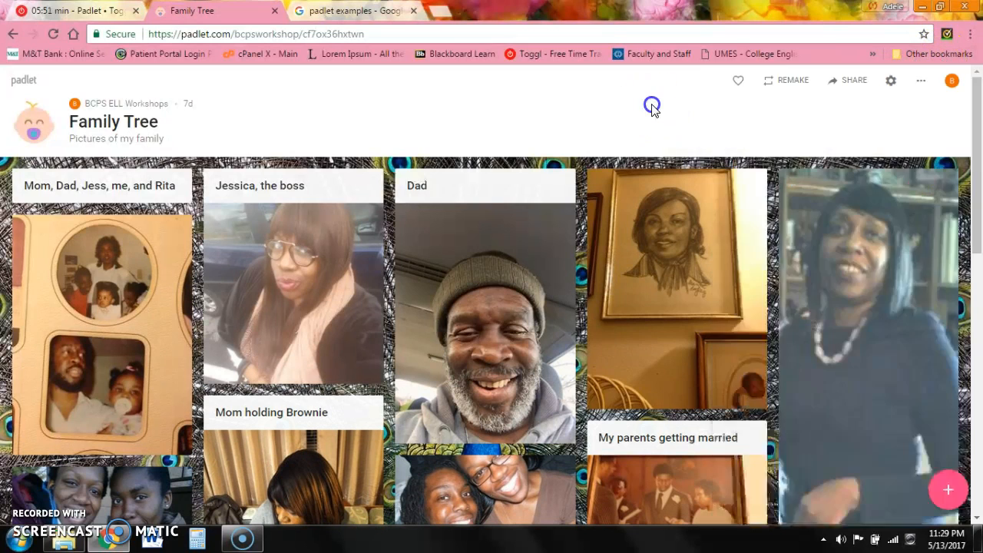
{"action": "left_click", "coordinate": [951, 83]}
{"action": "left_click", "coordinate": [952, 193]}
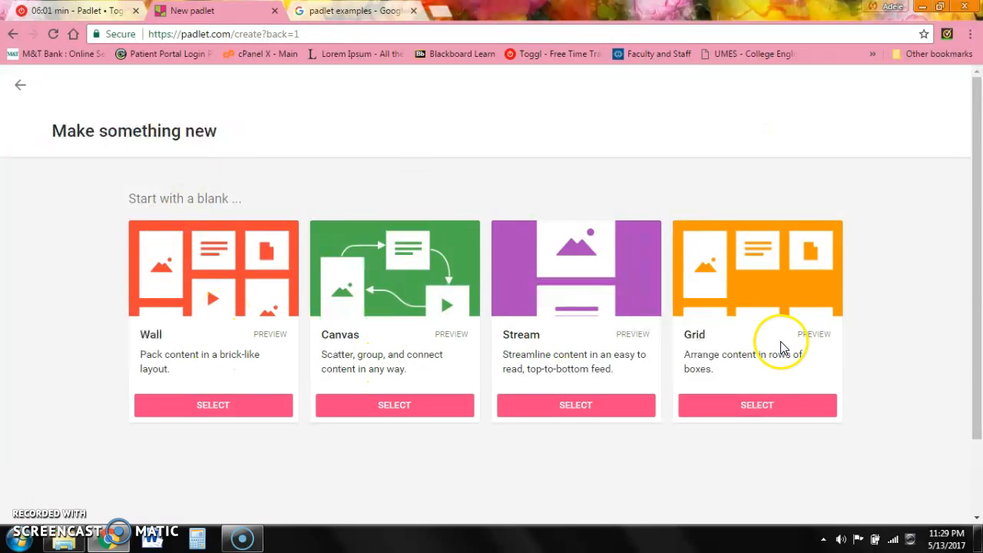
- Create the blank Canvas padlet 'My stunning canvas' and drag an empty post to its centre
{"action": "left_click", "coordinate": [399, 415]}
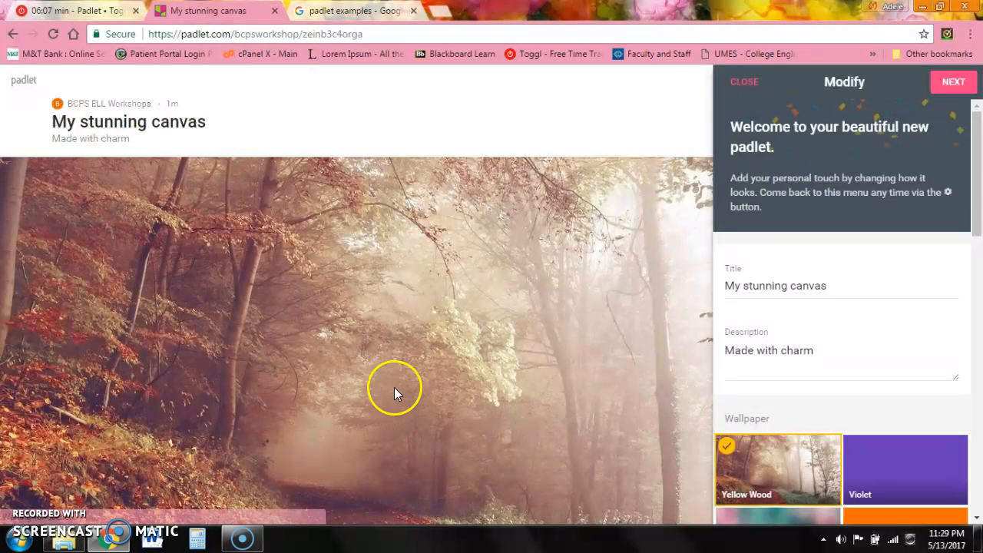
{"action": "left_click", "coordinate": [750, 83]}
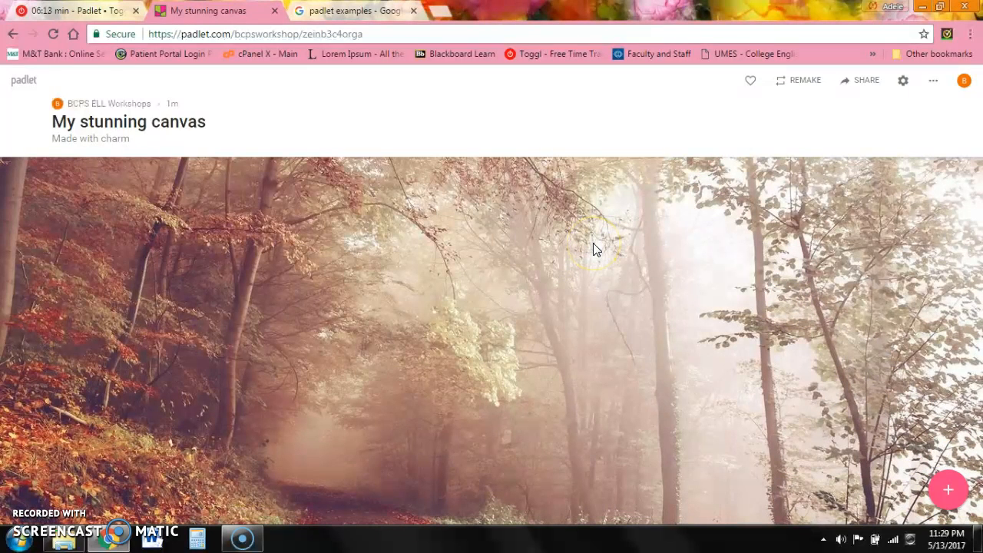
{"action": "left_click", "coordinate": [954, 498]}
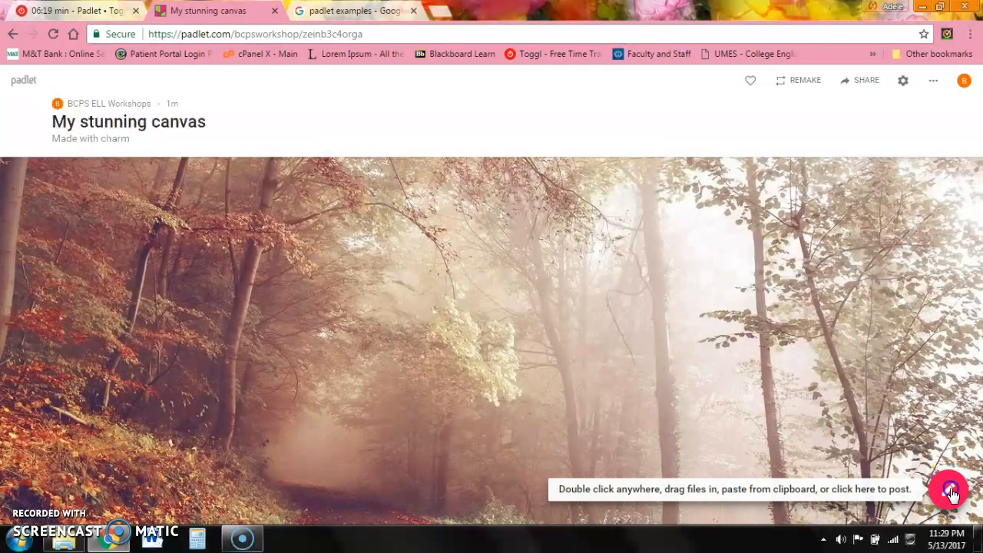
{"action": "left_click_drag", "start_coordinate": [70, 263], "coordinate": [465, 222]}
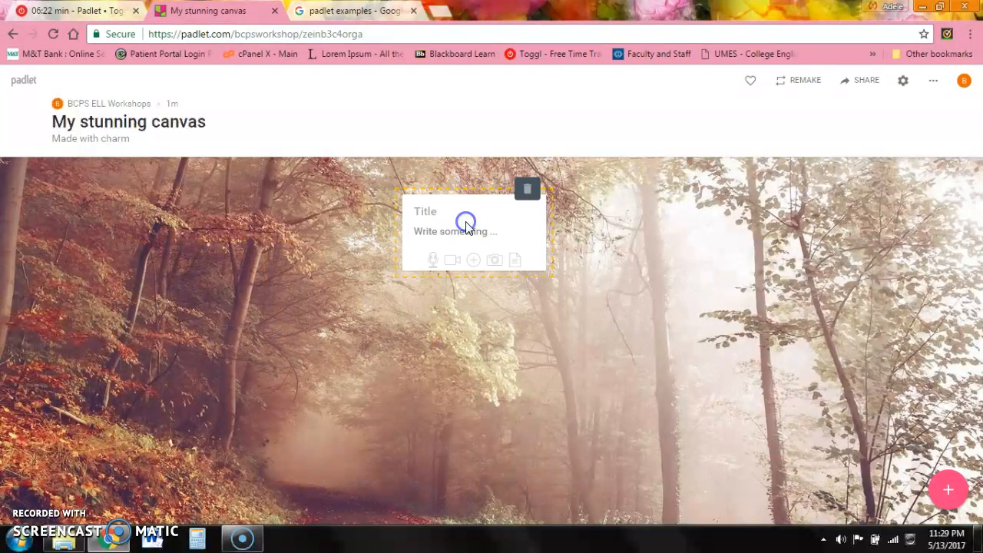
- Attach photo 001.JPG to the centred post, then add a second empty post
{"action": "left_click", "coordinate": [483, 263]}
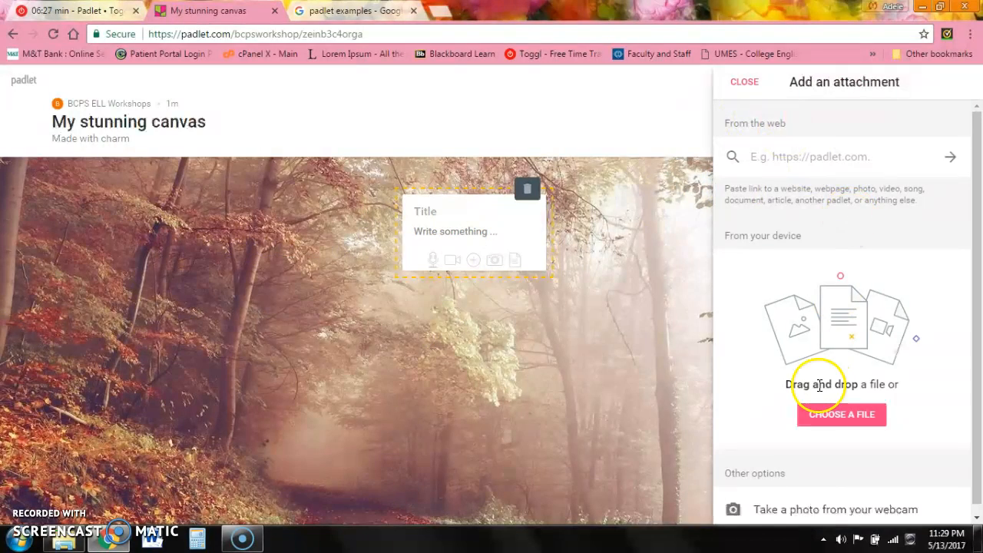
{"action": "left_click", "coordinate": [826, 409]}
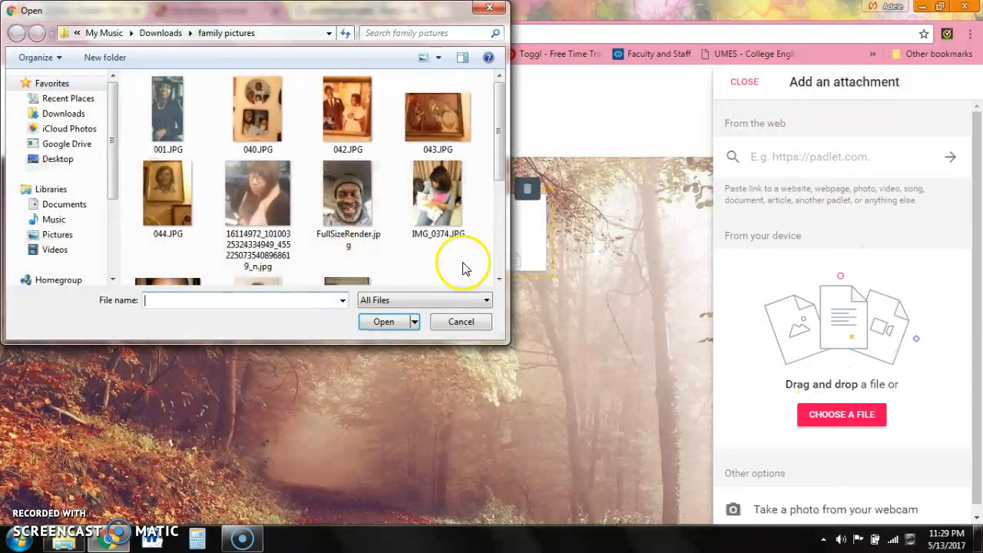
{"action": "double_click", "coordinate": [171, 129]}
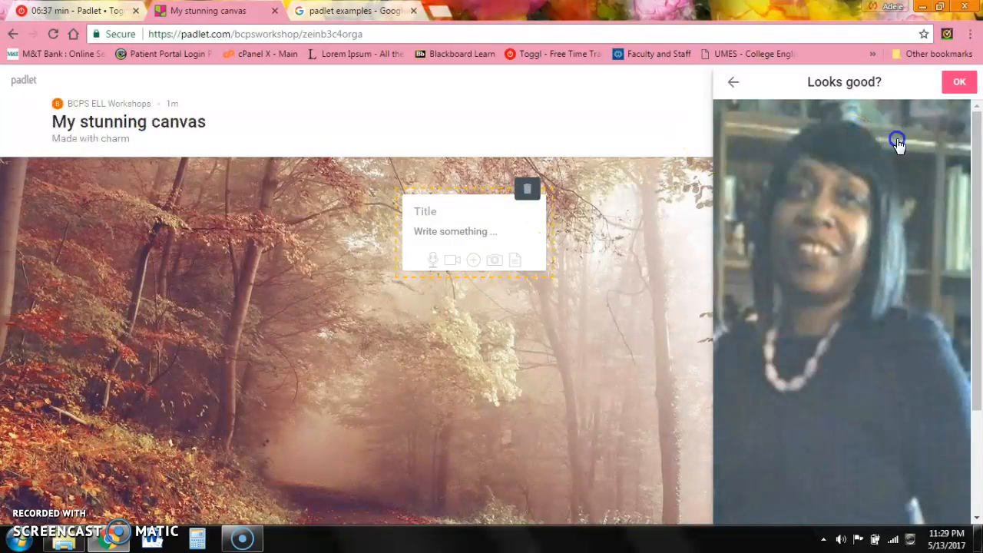
{"action": "left_click", "coordinate": [958, 82]}
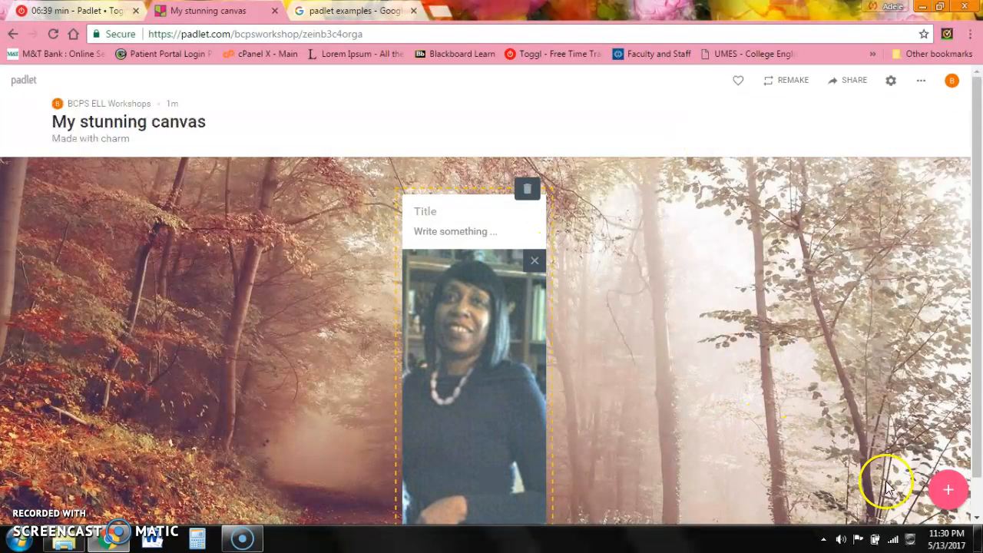
{"action": "left_click", "coordinate": [948, 490]}
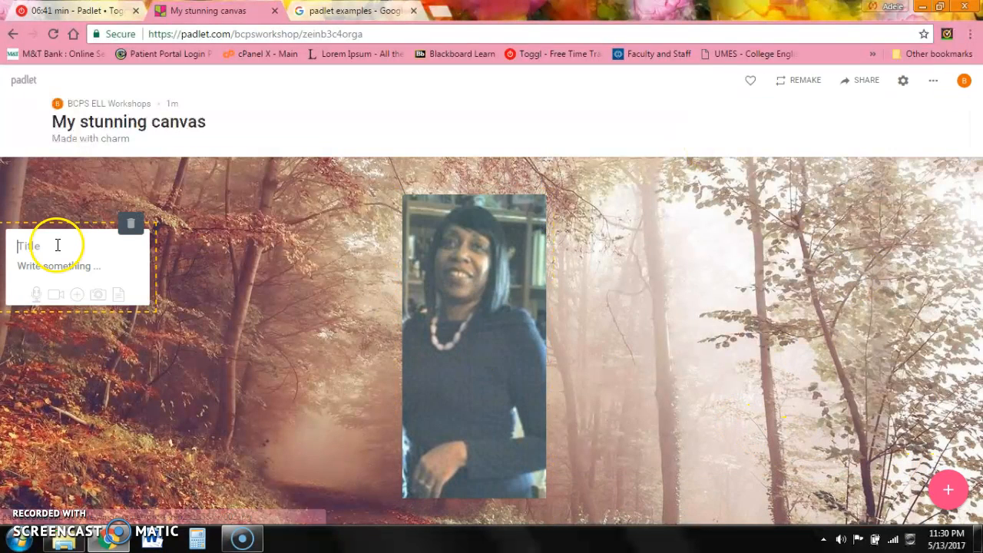
- Attach IMG_0374.JPG, the woman holding a baby, to the second post, then add a third post
{"action": "left_click", "coordinate": [77, 294]}
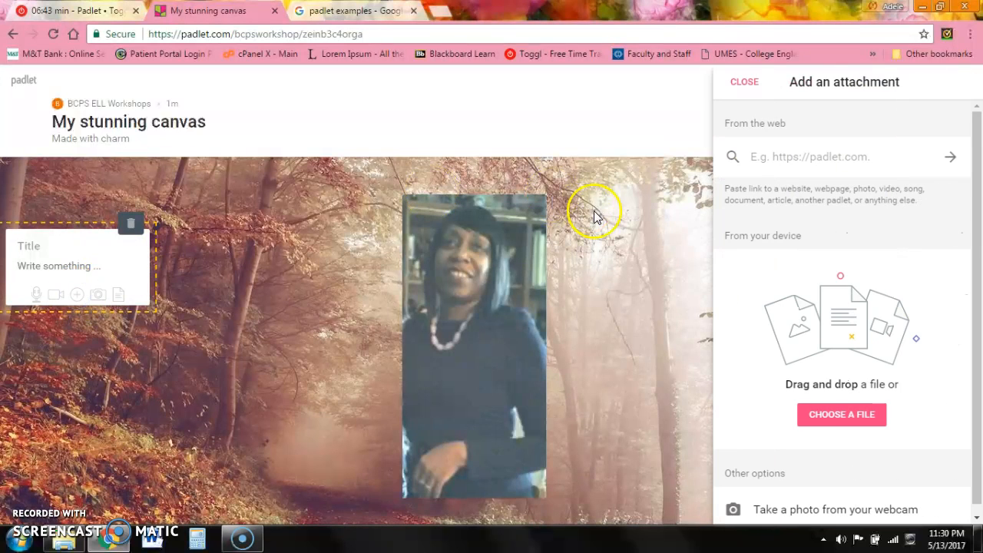
{"action": "left_click", "coordinate": [840, 415]}
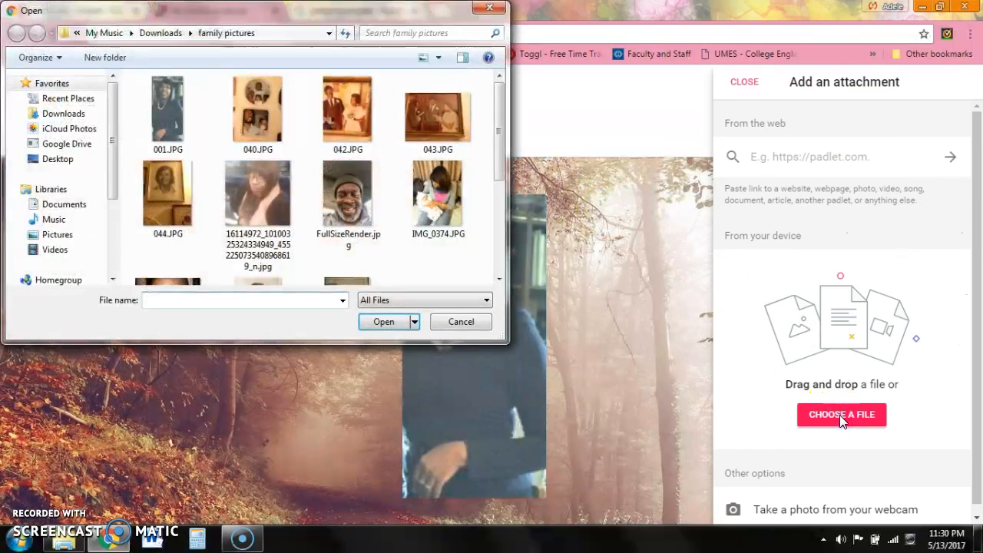
{"action": "double_click", "coordinate": [440, 185]}
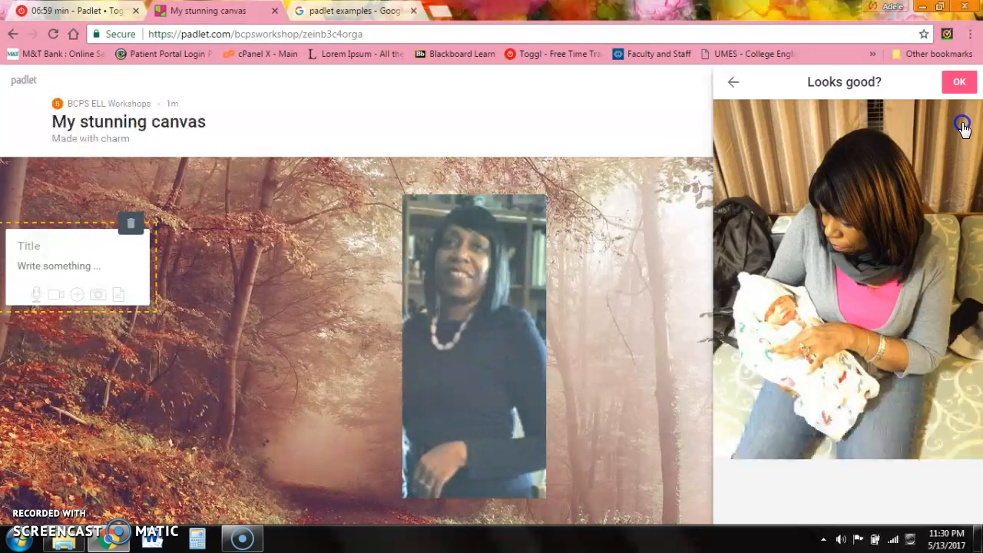
{"action": "left_click", "coordinate": [960, 80]}
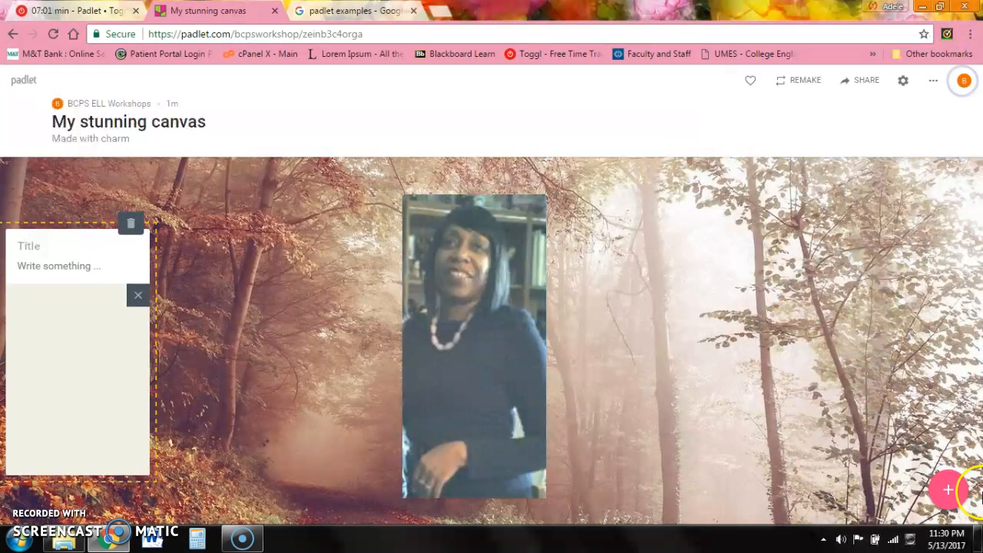
{"action": "left_click", "coordinate": [947, 491]}
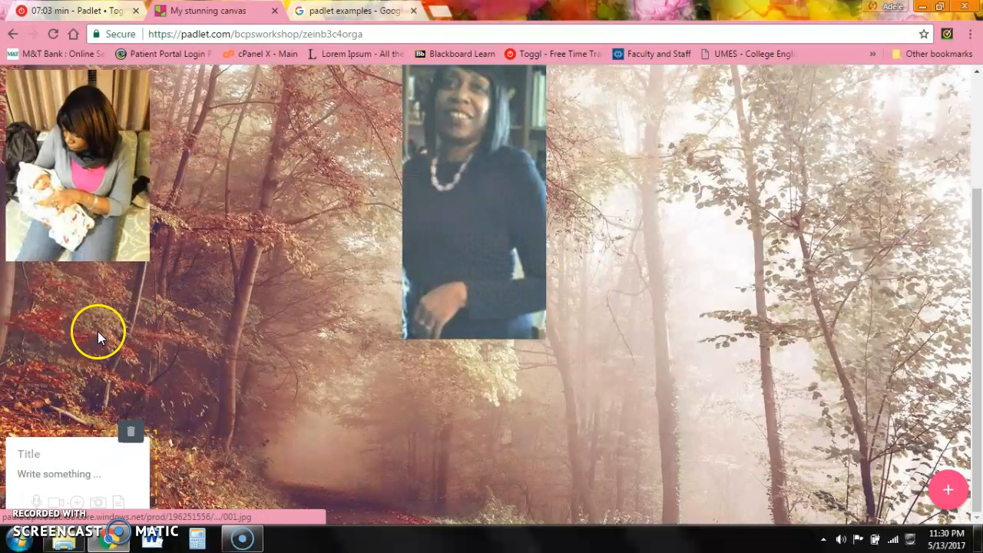
- Place the third post beside the baby photo, attach 044.JPG, and shift the video post right
{"action": "left_click", "coordinate": [70, 470]}
{"action": "left_click_drag", "start_coordinate": [70, 470], "coordinate": [268, 268]}
{"action": "left_click", "coordinate": [280, 308]}
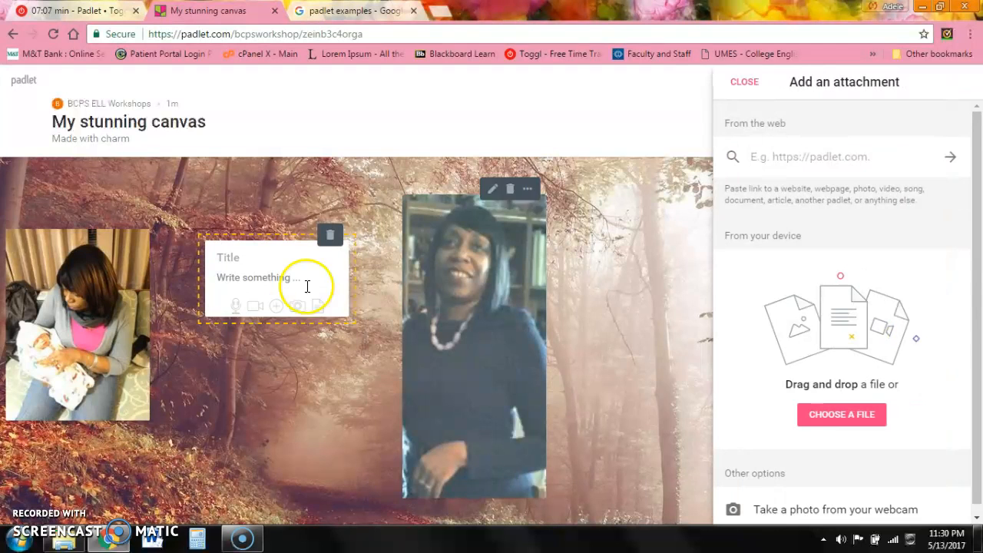
{"action": "left_click", "coordinate": [846, 418]}
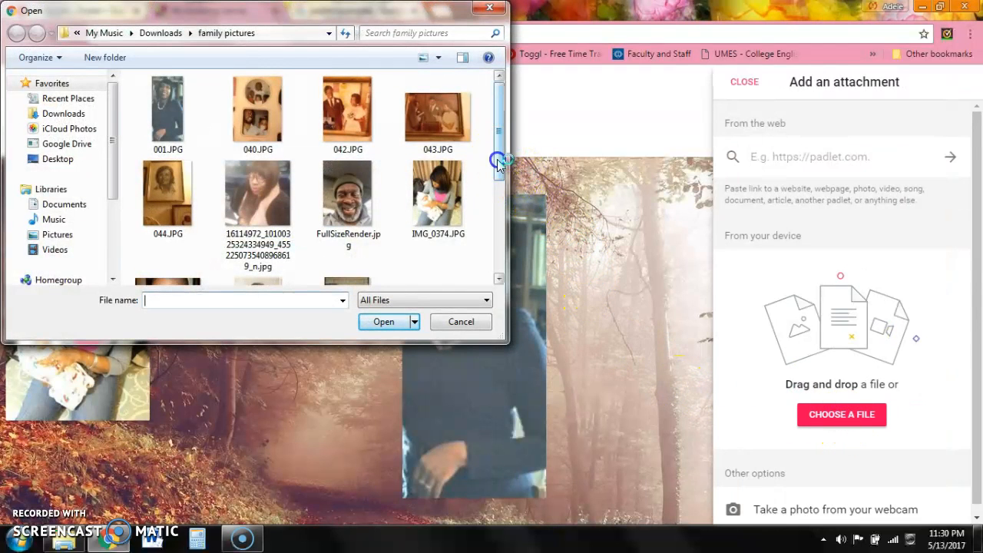
{"action": "left_click", "coordinate": [498, 221]}
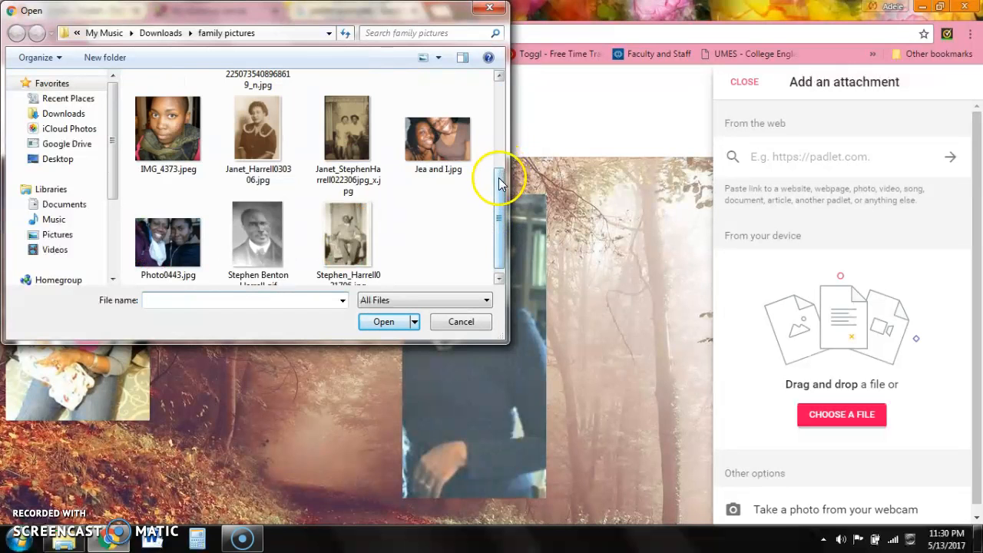
{"action": "left_click", "coordinate": [495, 145]}
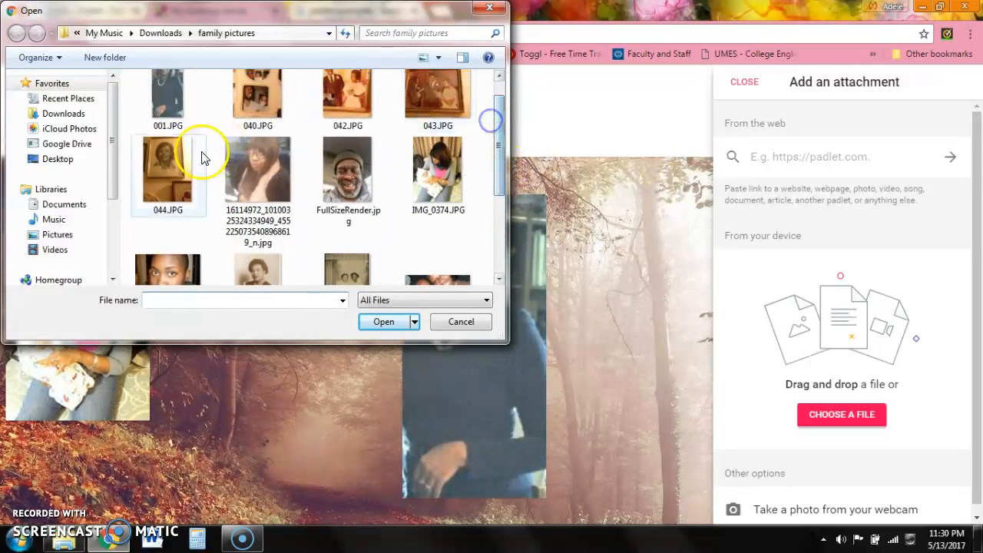
{"action": "left_click", "coordinate": [161, 152]}
{"action": "double_click", "coordinate": [161, 151]}
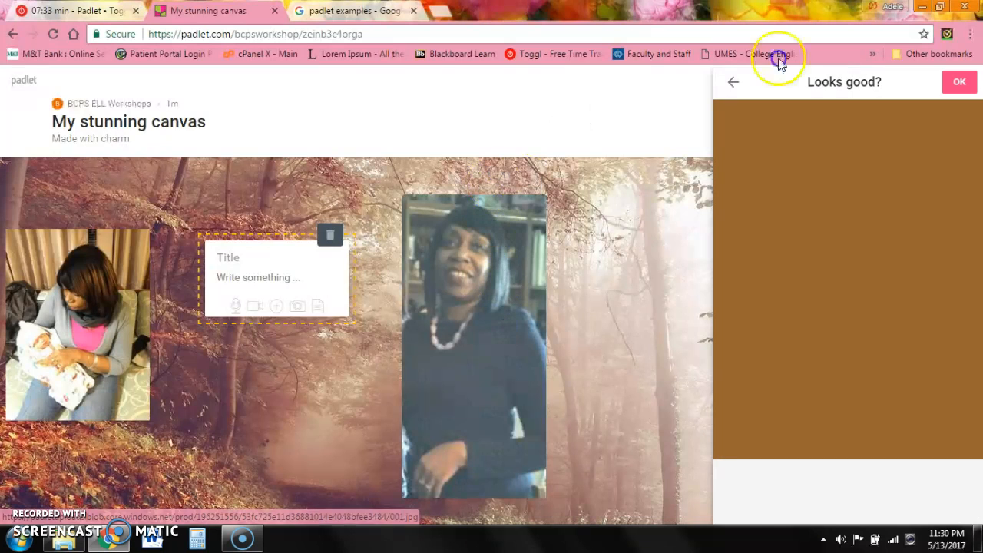
{"action": "left_click", "coordinate": [964, 83]}
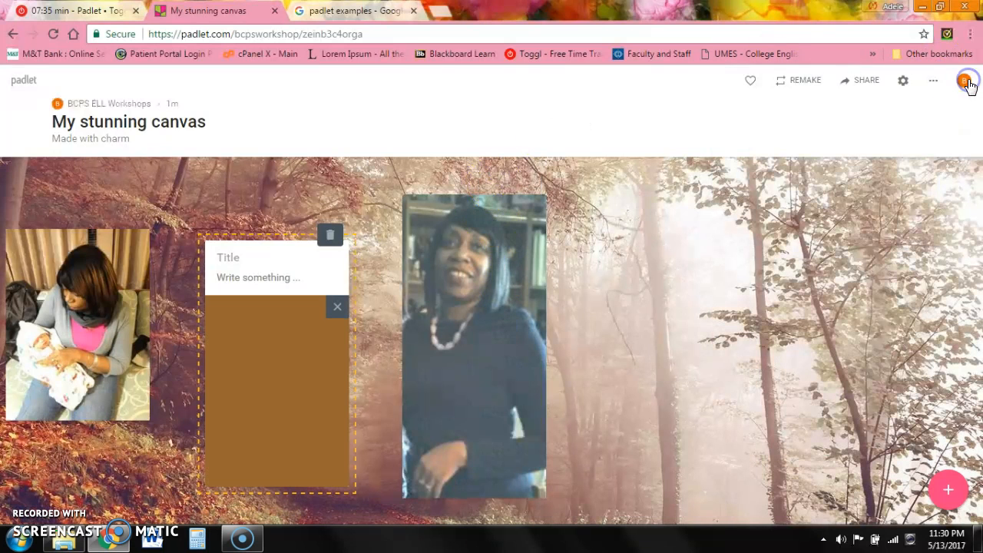
{"action": "left_click_drag", "start_coordinate": [433, 276], "coordinate": [683, 260]}
{"action": "left_click_drag", "start_coordinate": [284, 330], "coordinate": [470, 268]}
- Spread the posts out: portrait at upper left, video centre, mother-and-baby photo at right
{"action": "left_click_drag", "start_coordinate": [115, 317], "coordinate": [293, 252]}
{"action": "left_click_drag", "start_coordinate": [422, 278], "coordinate": [87, 254]}
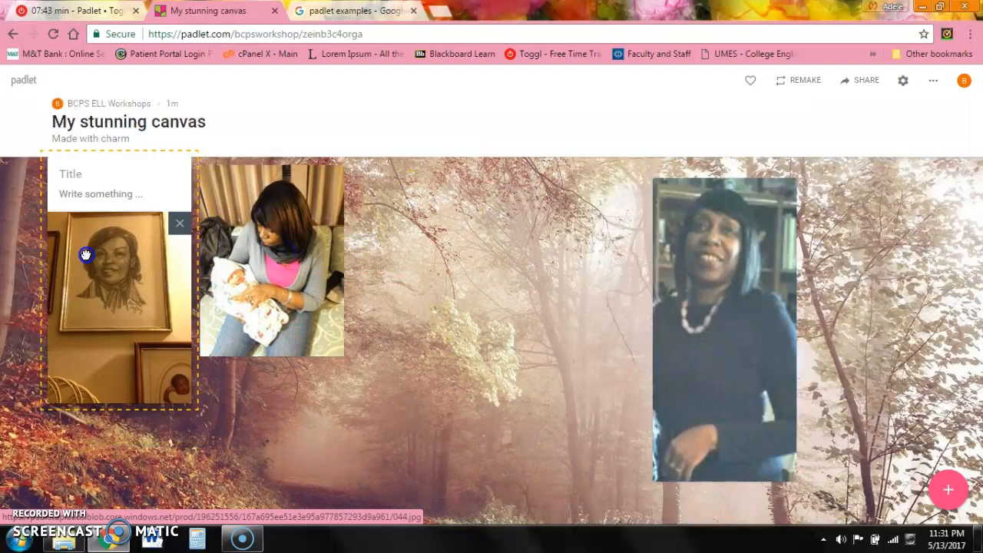
{"action": "left_click_drag", "start_coordinate": [277, 268], "coordinate": [906, 287]}
{"action": "left_click_drag", "start_coordinate": [746, 282], "coordinate": [456, 290]}
{"action": "left_click_drag", "start_coordinate": [159, 275], "coordinate": [167, 325]}
- Title the portrait post 'My mom' and caption it 'An artist drew this picture of my mom when she was younger.'
{"action": "left_click", "coordinate": [97, 234]}
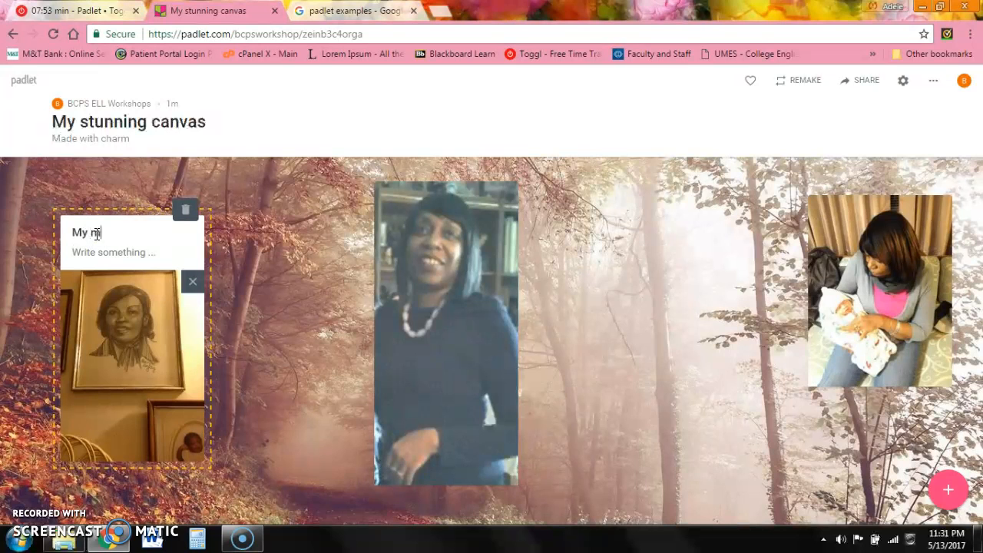
{"action": "left_click", "coordinate": [97, 248]}
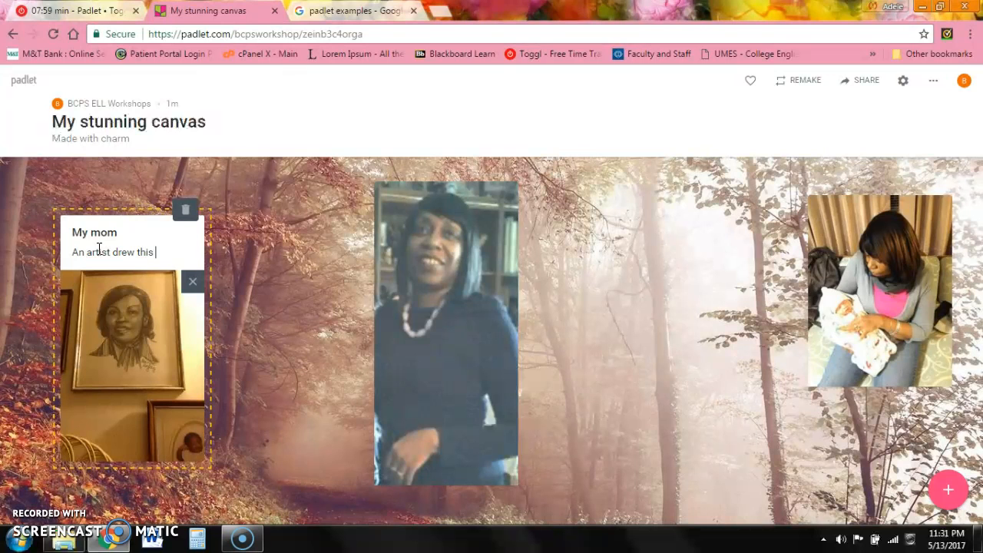
{"action": "type", "text": "An artist drew this picture of my mom when s"}
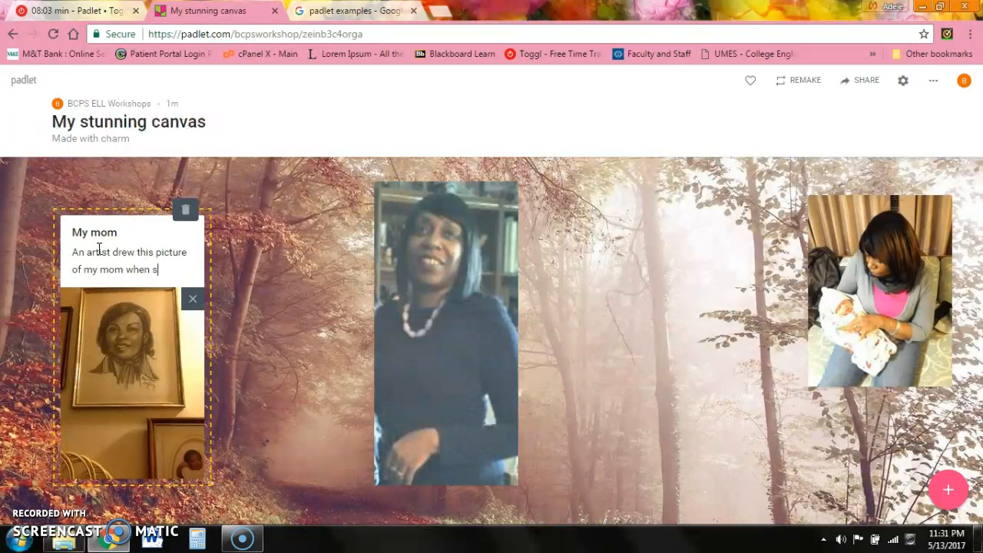
{"action": "type", "text": "he was youn"}
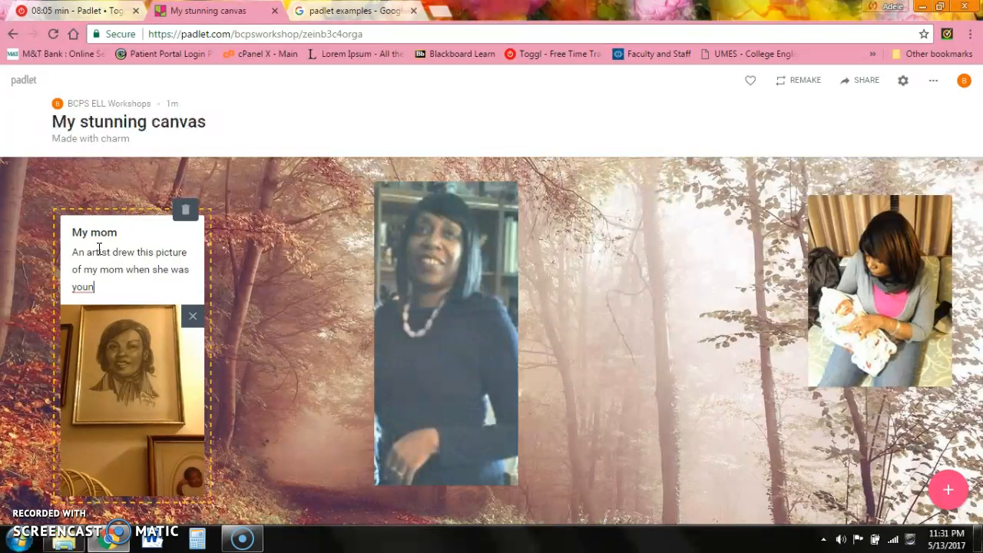
- Preview the video post enlarged, nudge the baby photo post left, and check the board's extra options
{"action": "left_click", "coordinate": [436, 192]}
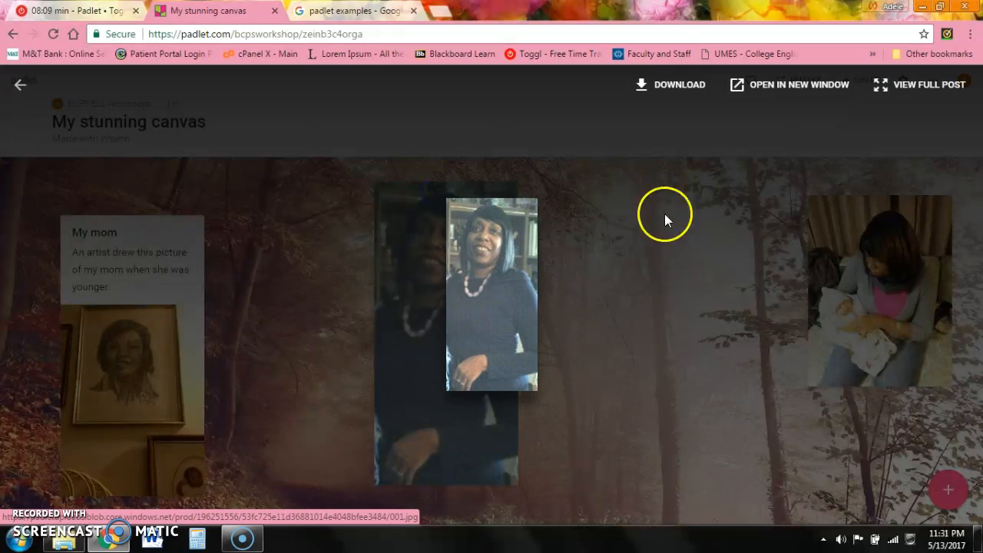
{"action": "left_click", "coordinate": [665, 217]}
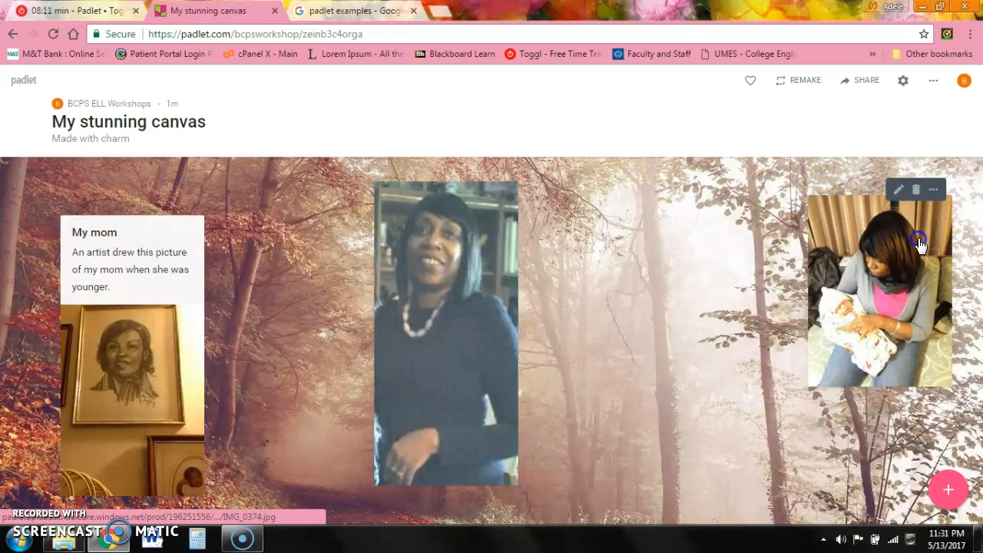
{"action": "left_click_drag", "start_coordinate": [922, 234], "coordinate": [793, 259]}
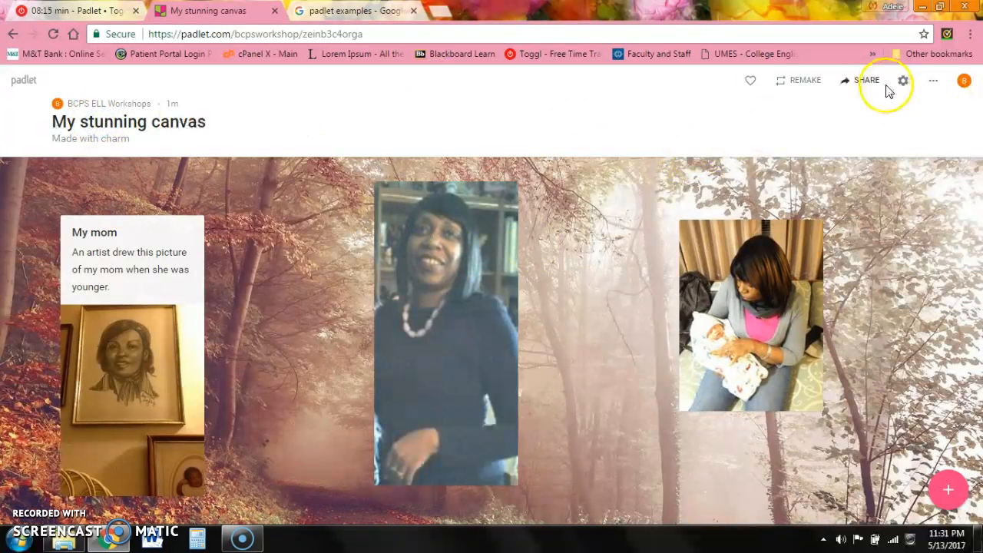
{"action": "left_click", "coordinate": [935, 82]}
{"action": "left_click", "coordinate": [699, 161]}
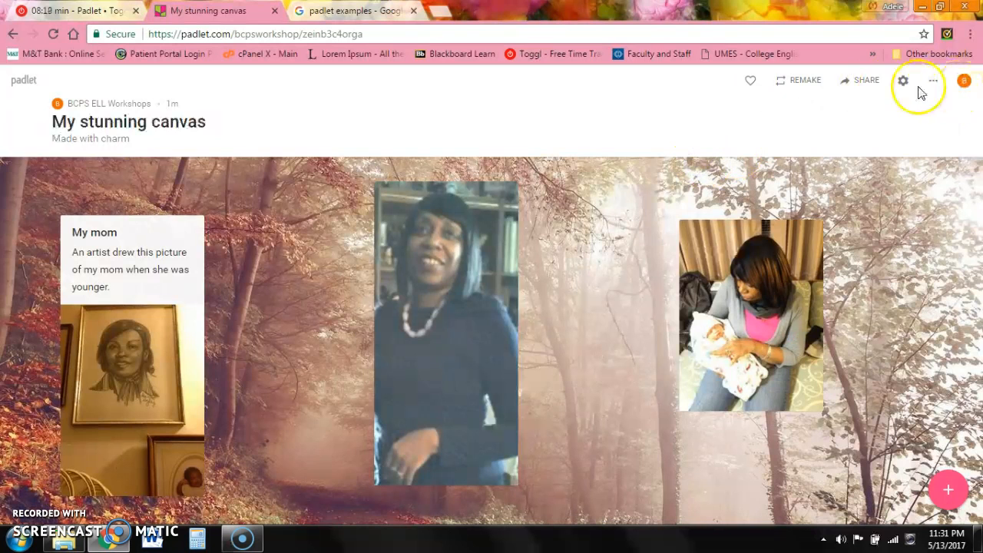
- Retitle the board 'Pictures of My Mom' in its settings
{"action": "left_click", "coordinate": [906, 84]}
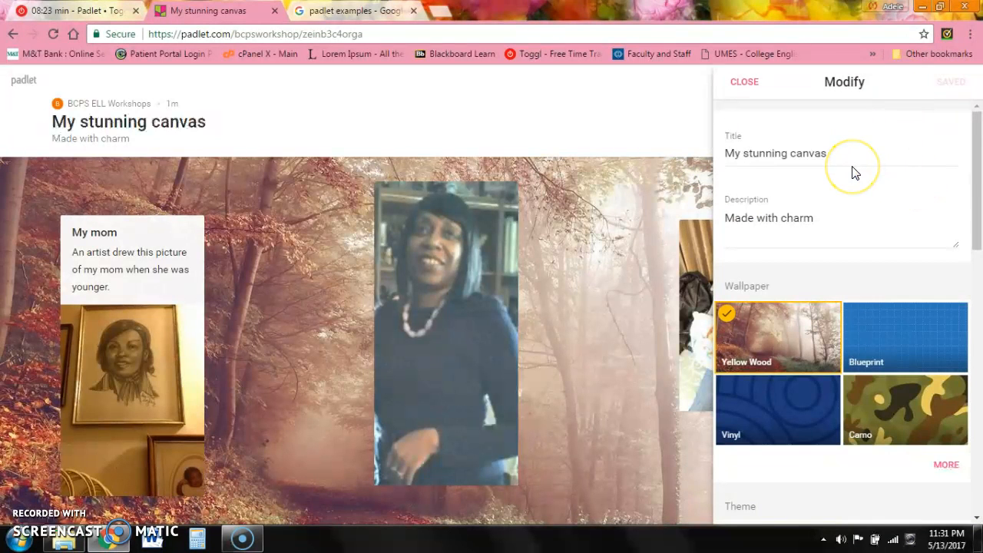
{"action": "left_click_drag", "start_coordinate": [833, 153], "coordinate": [646, 167]}
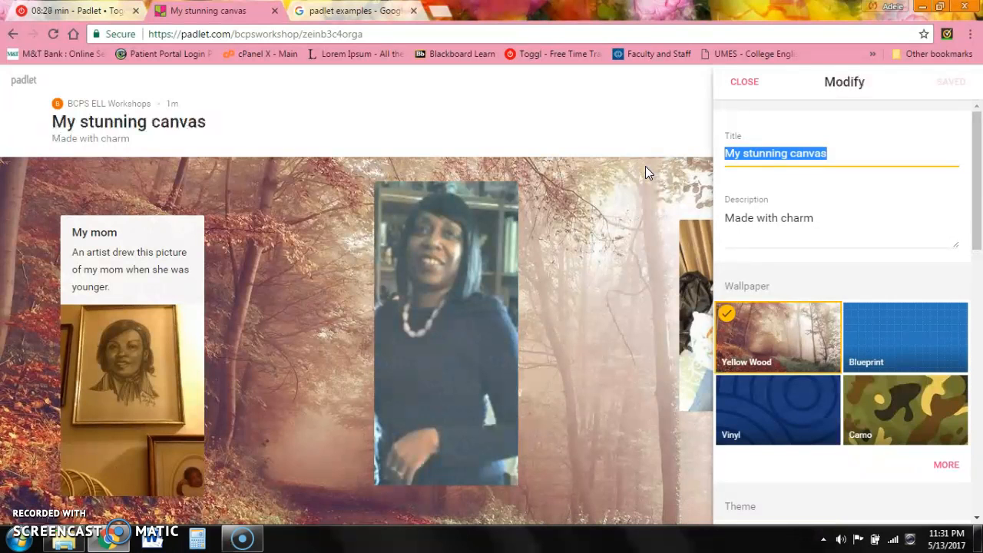
{"action": "type", "text": "M"}
{"action": "key", "text": "BackSpace"}
{"action": "type", "text": "Pict"}
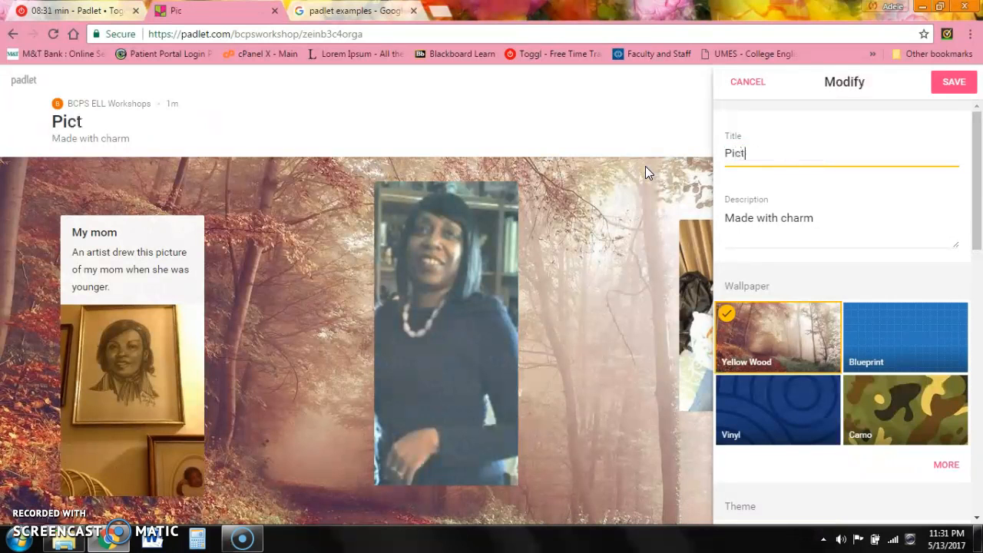
{"action": "type", "text": "ures of m"}
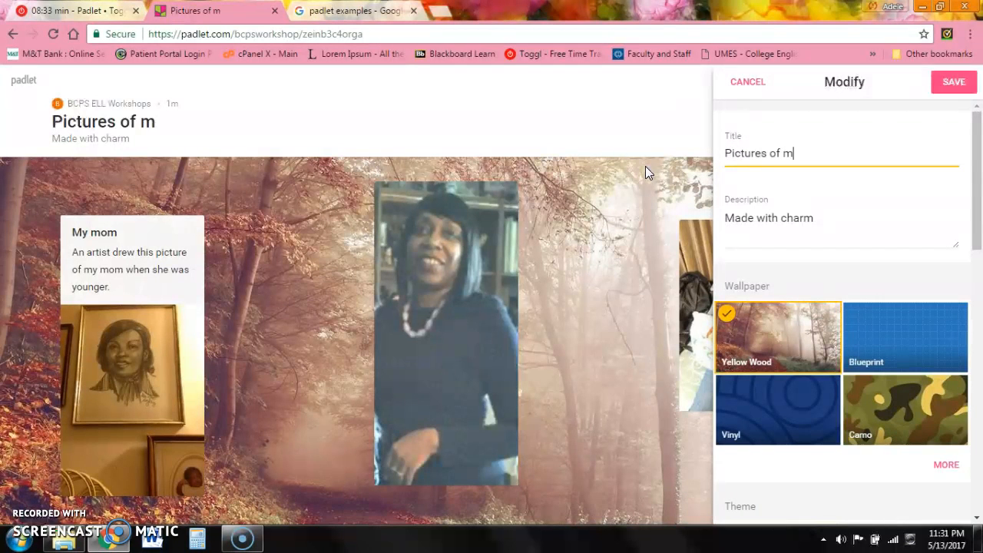
{"action": "type", "text": "y mo"}
{"action": "key", "text": "BackSpace"}
{"action": "key", "text": "BackSpace"}
{"action": "key", "text": "BackSpace"}
{"action": "key", "text": "BackSpace"}
{"action": "key", "text": "BackSpace"}
{"action": "key", "text": "BackSpace"}
{"action": "type", "text": "My"}
{"action": "key", "text": "BackSpace"}
{"action": "key", "text": "BackSpace"}
{"action": "key", "text": "BackSpace"}
{"action": "type", "text": "My"}
- Replace the board description with 'Photos'
{"action": "left_click", "coordinate": [742, 223]}
{"action": "left_click", "coordinate": [828, 220]}
{"action": "left_click_drag", "start_coordinate": [829, 221], "coordinate": [730, 220]}
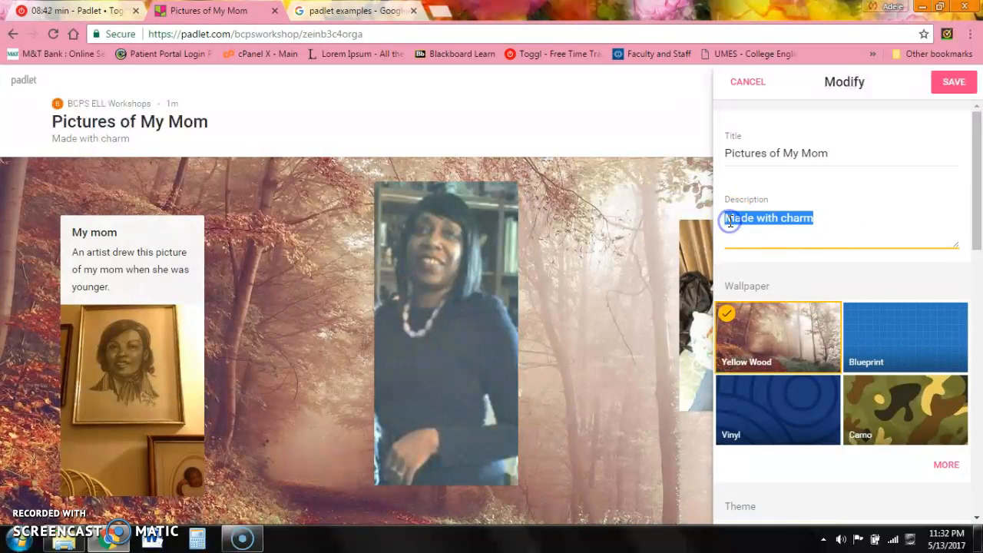
{"action": "type", "text": "Photos"}
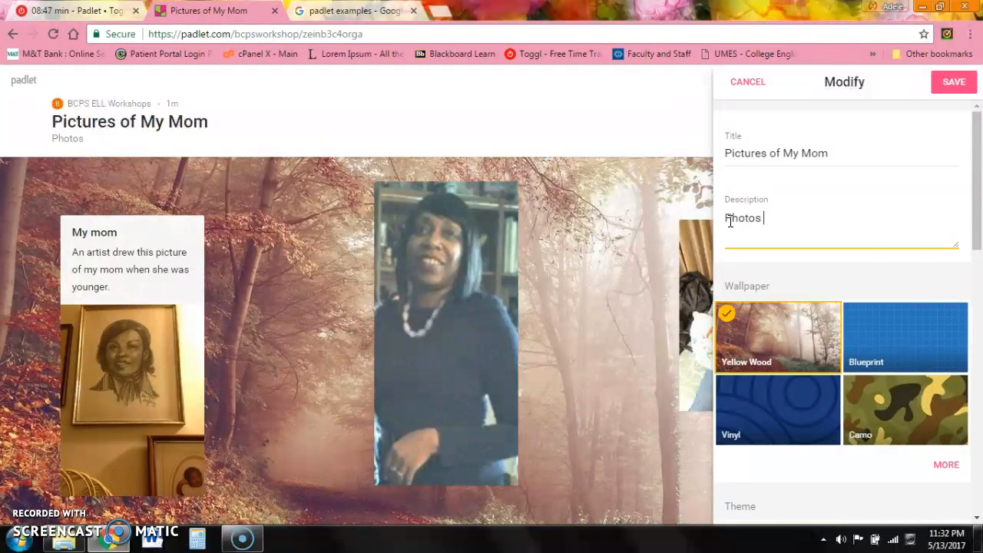
{"action": "left_click_drag", "start_coordinate": [975, 203], "coordinate": [978, 284]}
{"action": "left_click", "coordinate": [949, 309]}
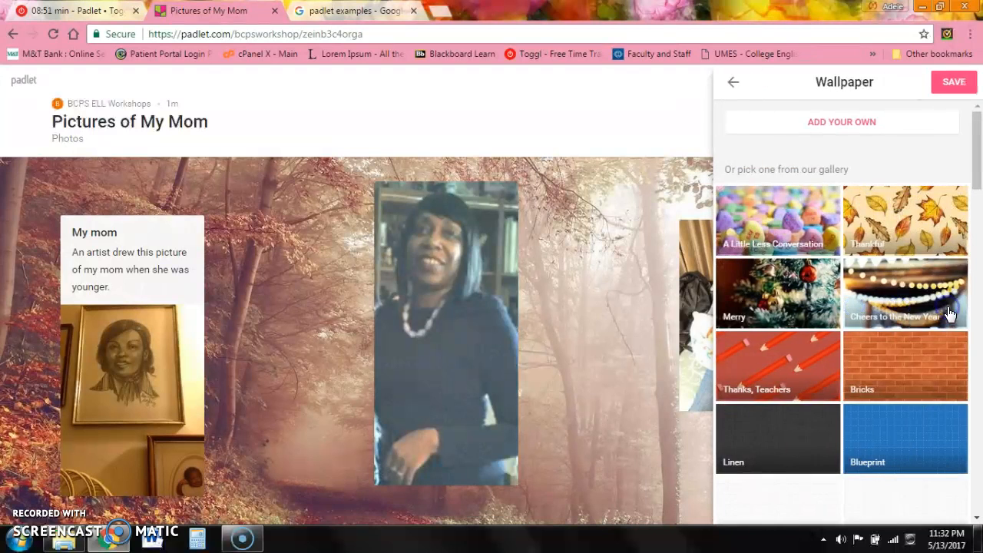
{"action": "left_click", "coordinate": [974, 169]}
{"action": "mouse_move", "coordinate": [976, 175]}
{"action": "left_mouse_down"}
{"action": "mouse_move", "coordinate": [978, 331]}
{"action": "mouse_move", "coordinate": [978, 161]}
{"action": "left_mouse_up"}
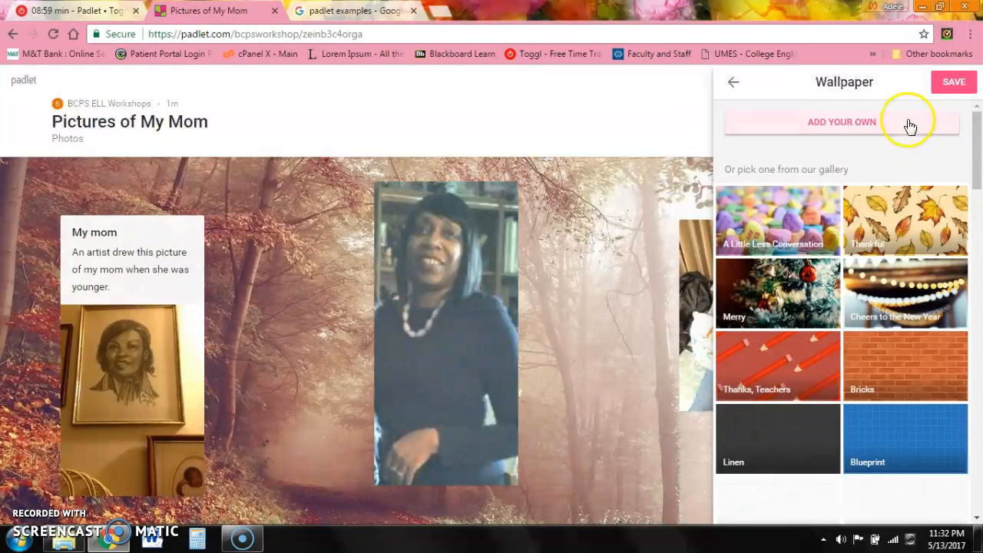
{"action": "left_click_drag", "start_coordinate": [973, 140], "coordinate": [972, 541]}
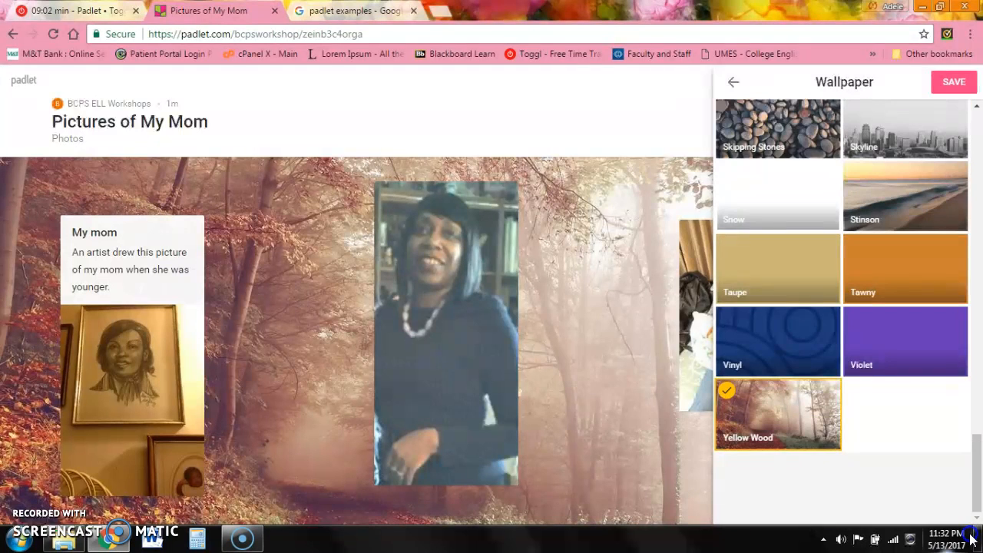
{"action": "left_click", "coordinate": [734, 81]}
{"action": "left_click_drag", "start_coordinate": [979, 222], "coordinate": [978, 342]}
{"action": "left_click", "coordinate": [946, 357]}
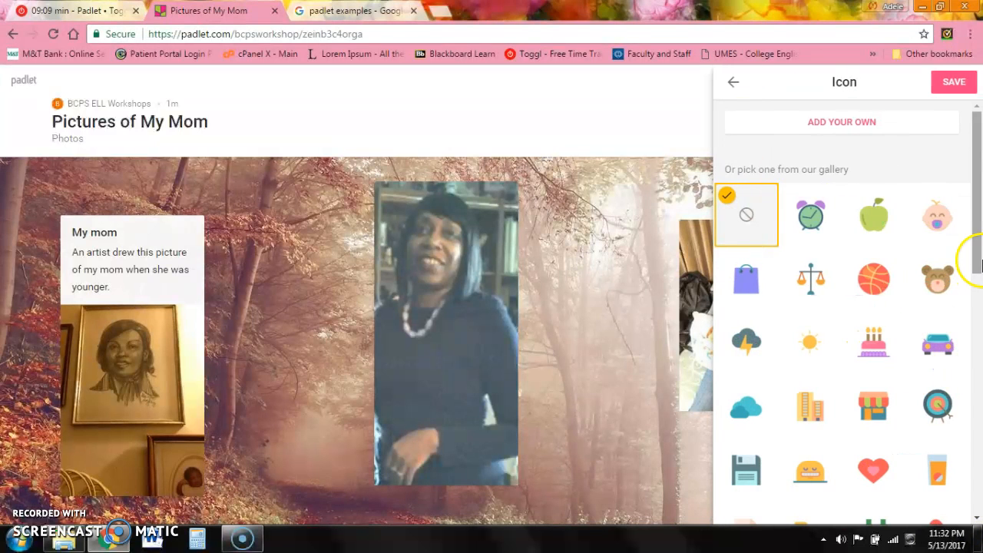
{"action": "left_click_drag", "start_coordinate": [976, 259], "coordinate": [968, 380]}
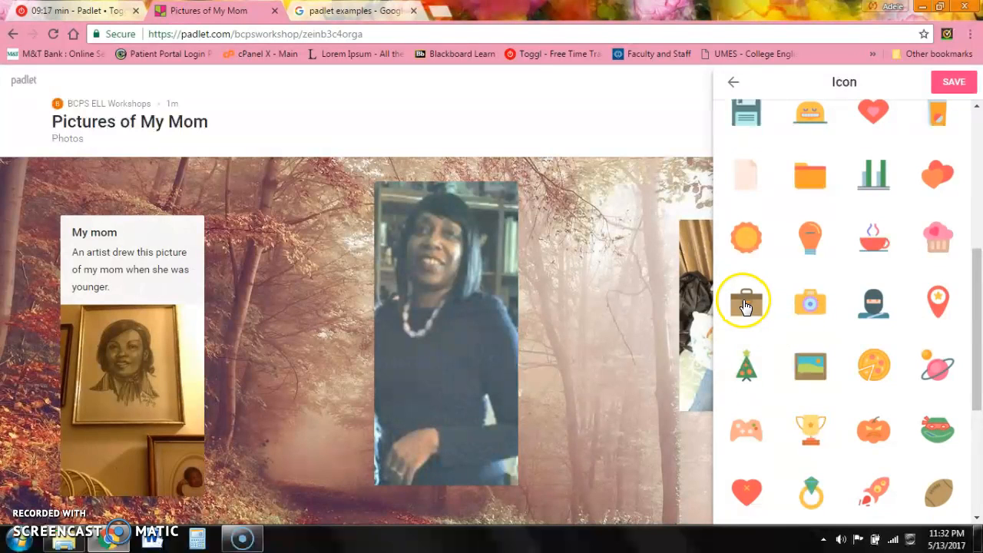
{"action": "left_click", "coordinate": [778, 398]}
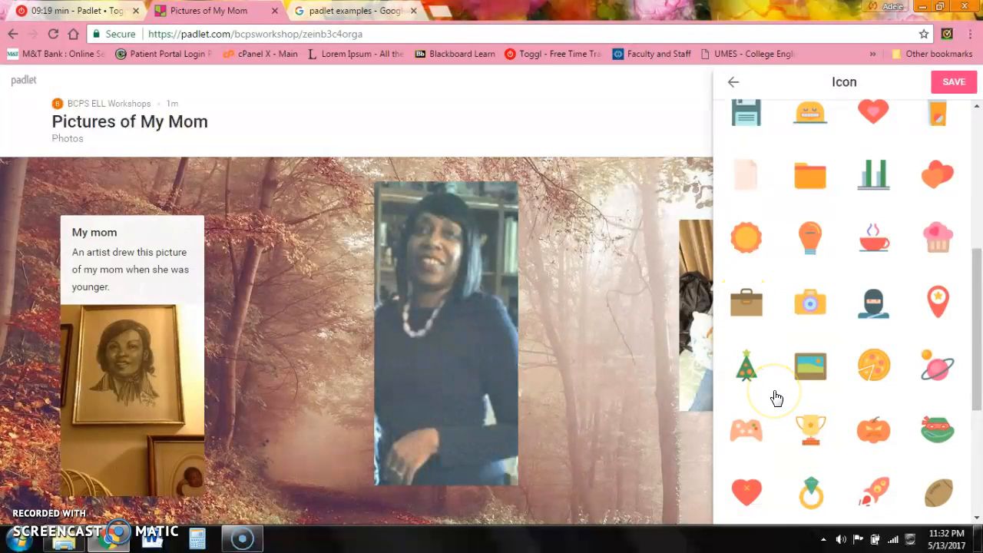
{"action": "left_click", "coordinate": [775, 393]}
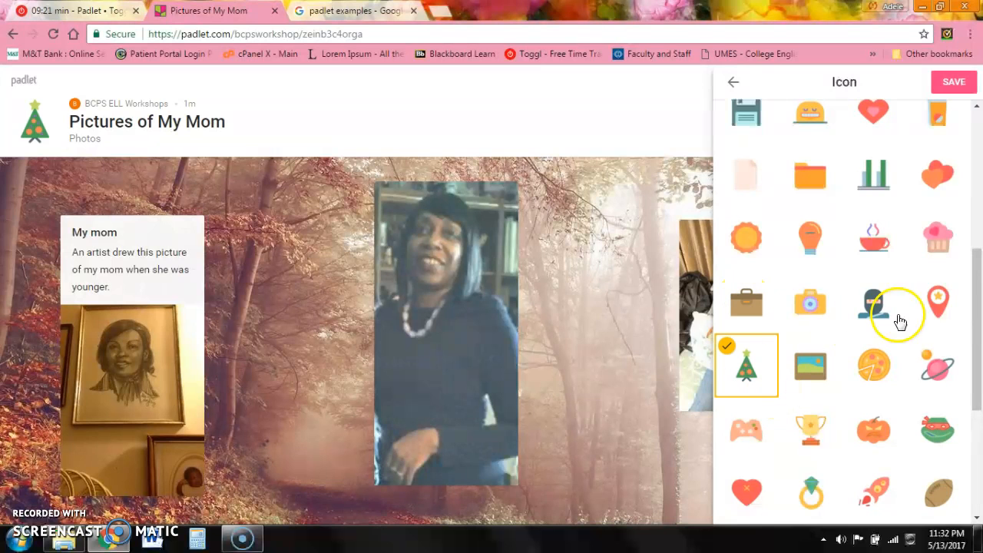
{"action": "left_click_drag", "start_coordinate": [978, 307], "coordinate": [979, 196]}
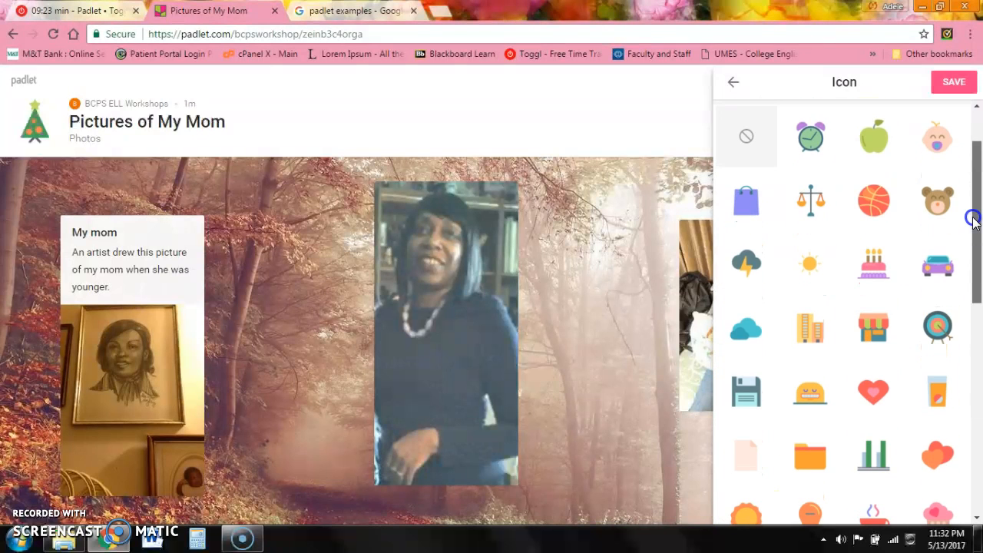
{"action": "left_click", "coordinate": [733, 83]}
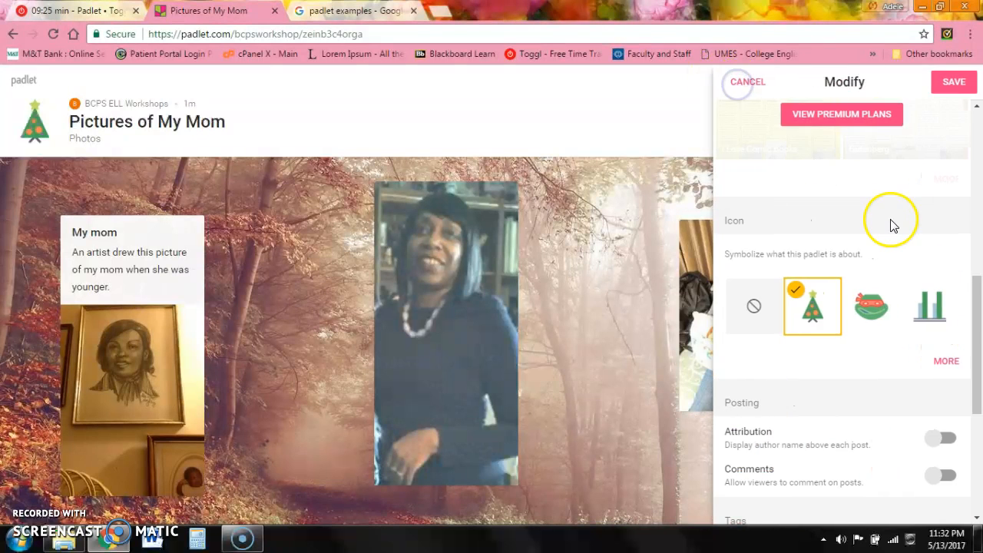
{"action": "left_click_drag", "start_coordinate": [978, 336], "coordinate": [978, 343]}
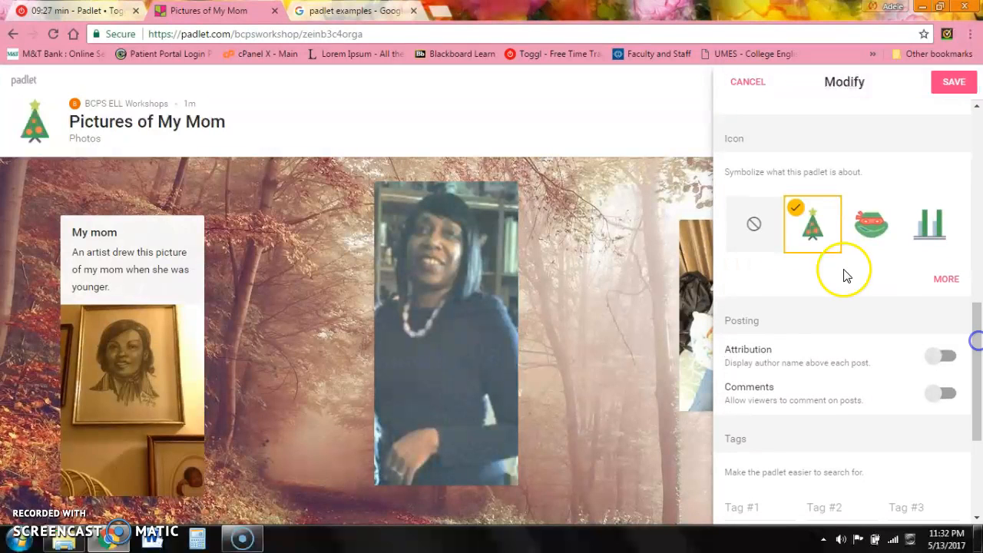
{"action": "left_click", "coordinate": [756, 216]}
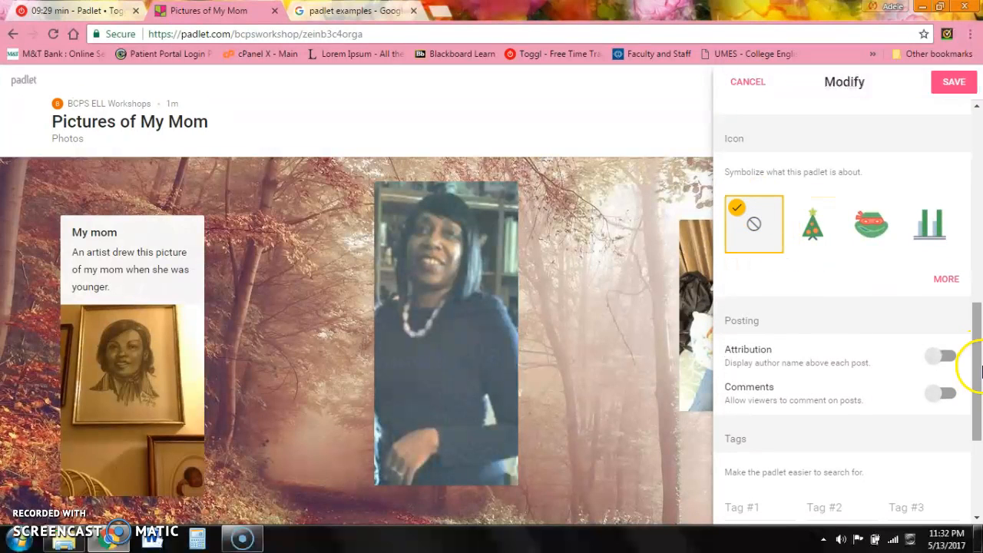
{"action": "left_click_drag", "start_coordinate": [981, 371], "coordinate": [981, 392]}
{"action": "left_click", "coordinate": [941, 291]}
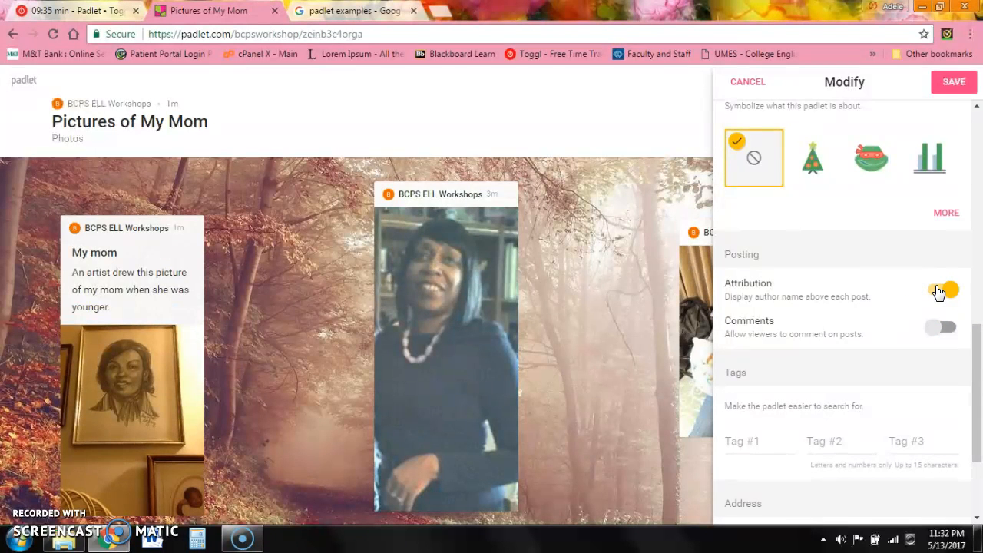
- Switch Attribution and Comments on and back off, leaving both disabled
{"action": "left_click", "coordinate": [941, 290]}
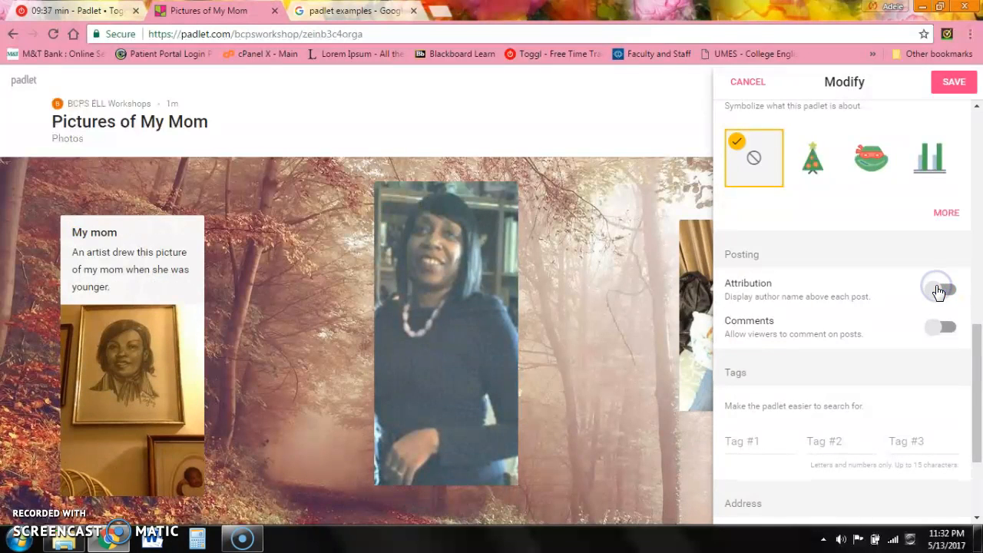
{"action": "left_click", "coordinate": [938, 329]}
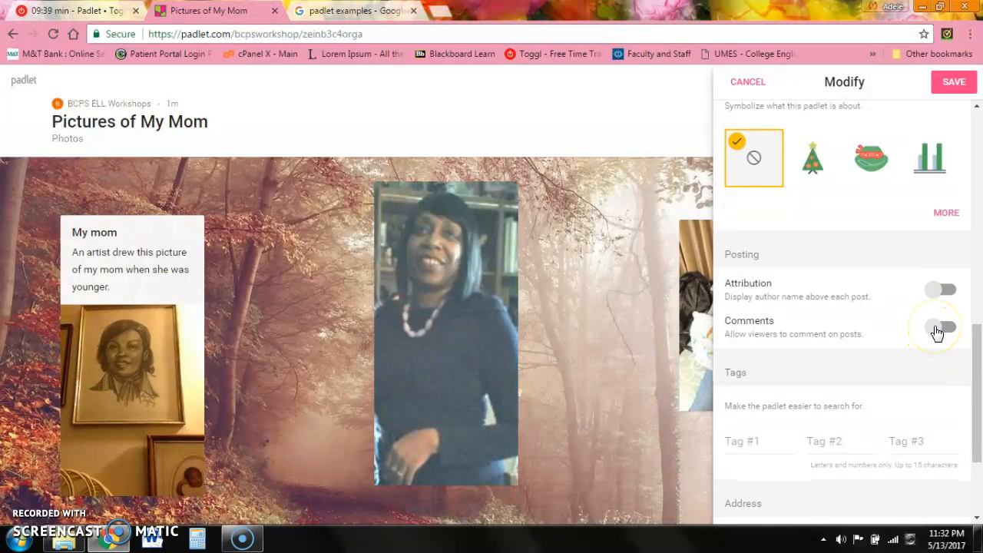
{"action": "left_click", "coordinate": [935, 328]}
{"action": "mouse_move", "coordinate": [979, 377]}
{"action": "left_mouse_down"}
{"action": "mouse_move", "coordinate": [979, 397]}
{"action": "mouse_move", "coordinate": [980, 382]}
{"action": "left_mouse_up"}
{"action": "left_click", "coordinate": [948, 252]}
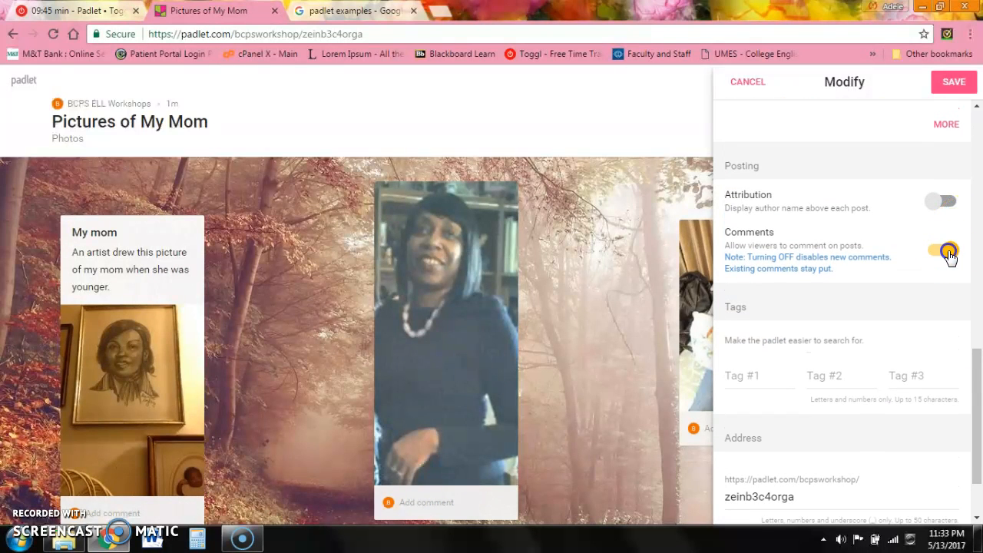
{"action": "left_click", "coordinate": [976, 379]}
{"action": "left_click_drag", "start_coordinate": [976, 379], "coordinate": [978, 407]}
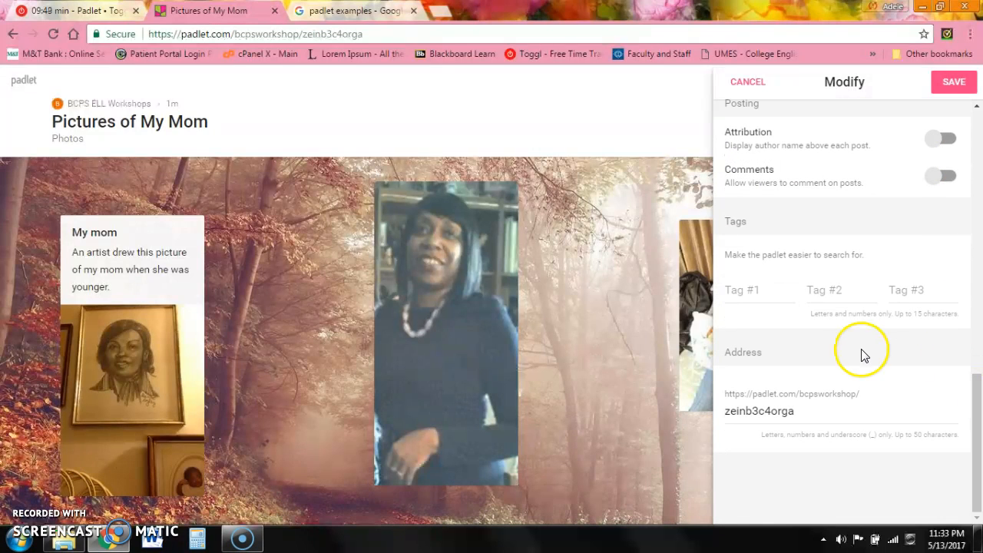
- Change the board address ending from zeinb3c4orga to 'mom', save, and close settings
{"action": "left_click_drag", "start_coordinate": [801, 408], "coordinate": [713, 408]}
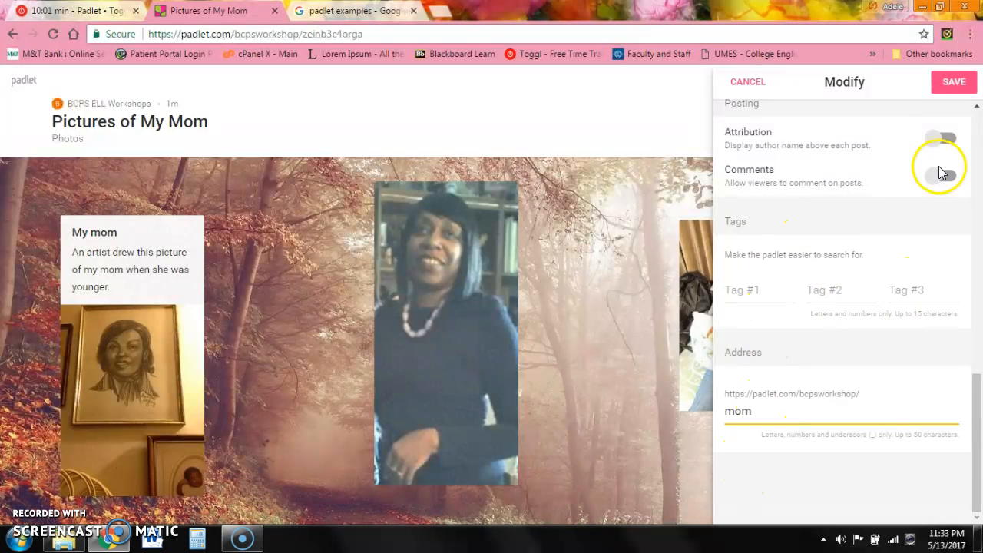
{"action": "left_click", "coordinate": [952, 83]}
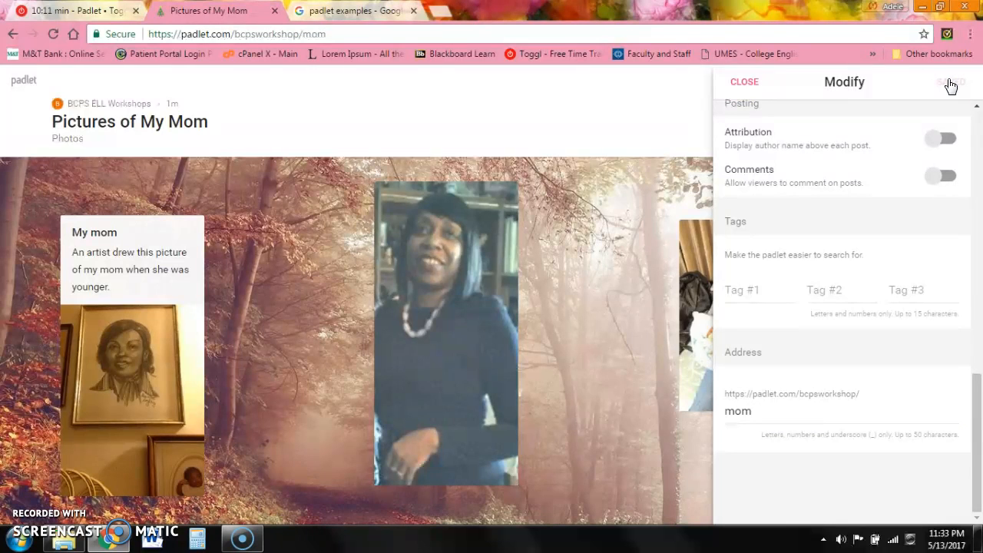
{"action": "left_click", "coordinate": [747, 81]}
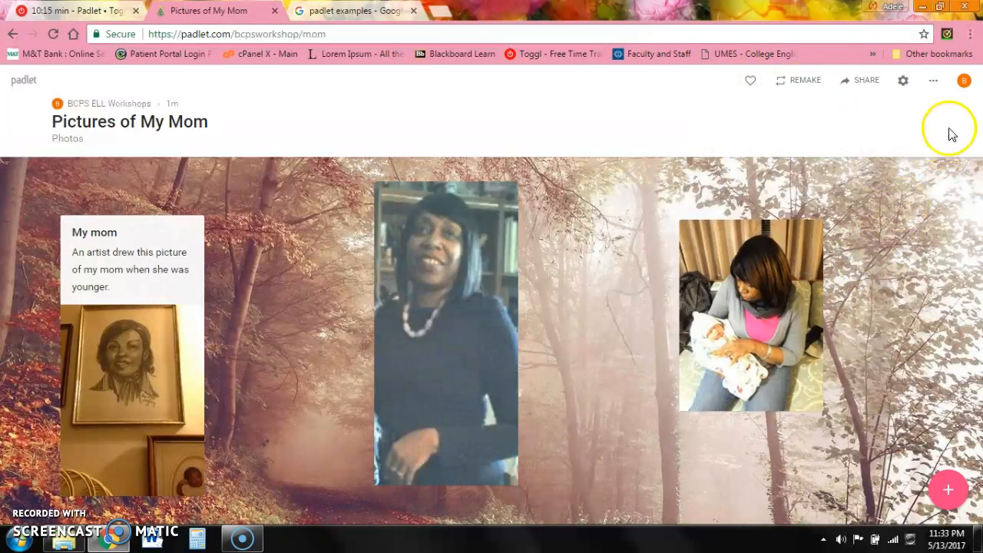
- Change the board's format to Wall
{"action": "left_click", "coordinate": [905, 82]}
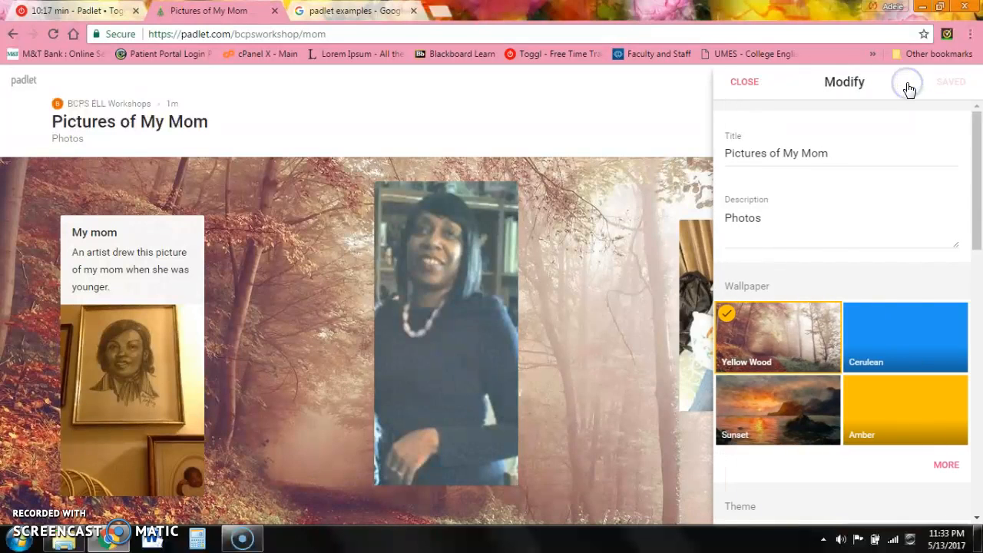
{"action": "left_click", "coordinate": [750, 83]}
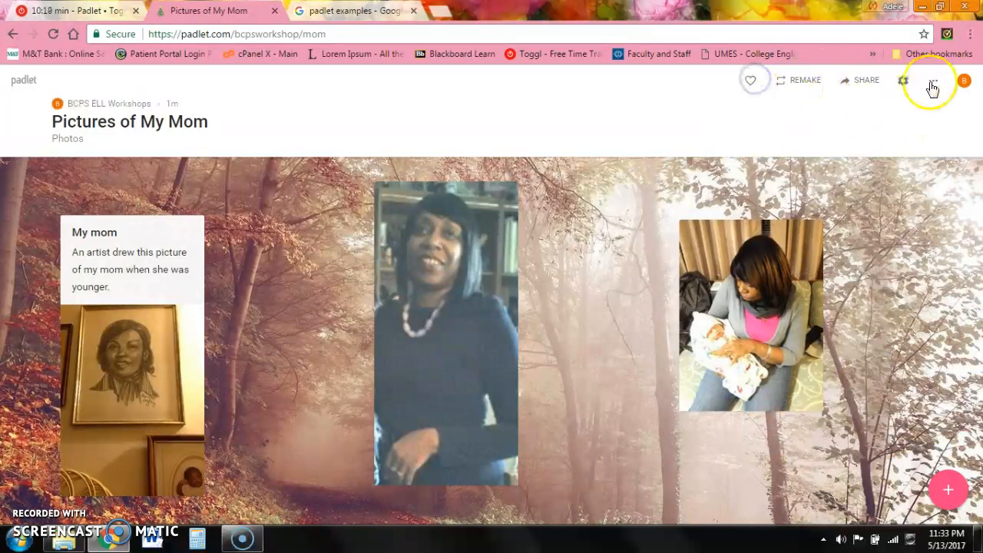
{"action": "left_click", "coordinate": [934, 85]}
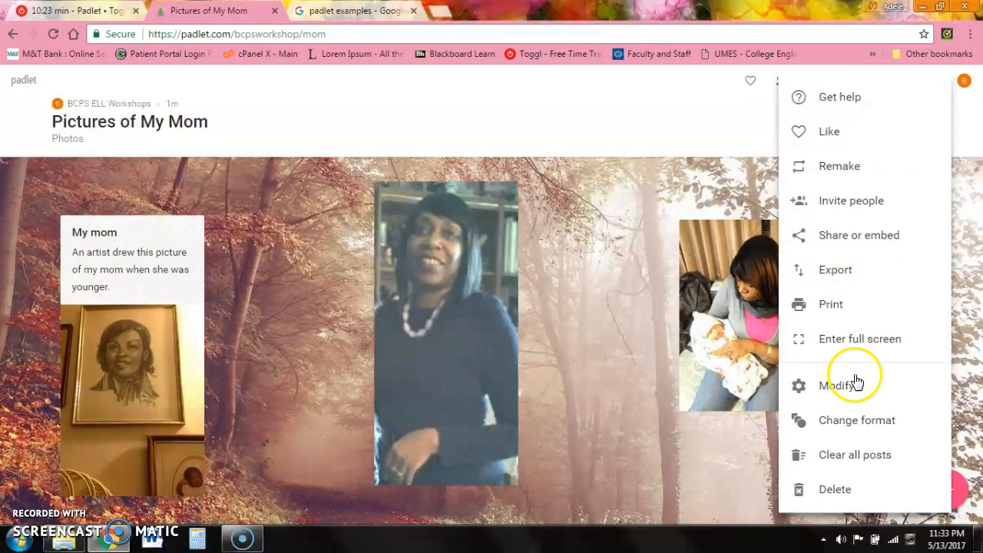
{"action": "left_click", "coordinate": [859, 430]}
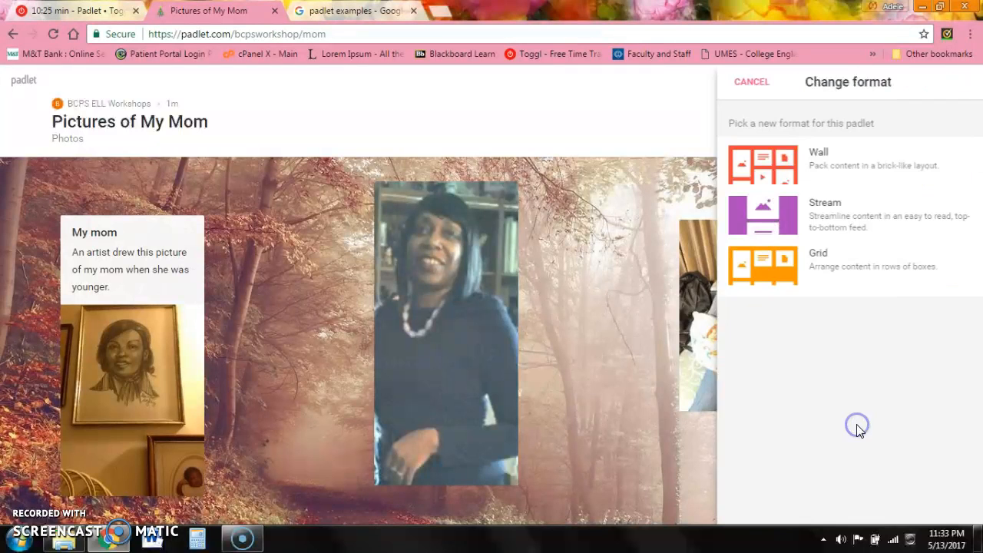
{"action": "left_click", "coordinate": [780, 172]}
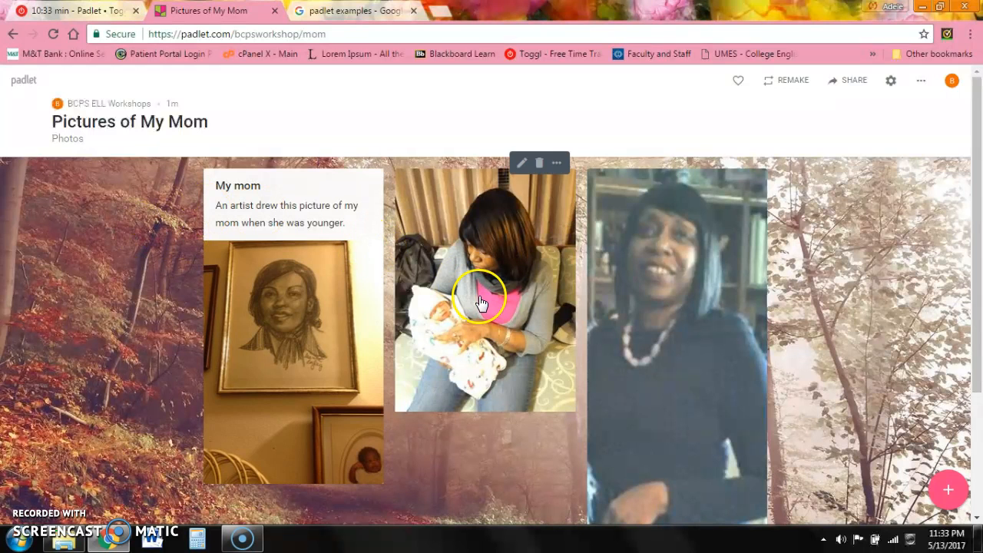
- Change the board's format again, this time to Stream
{"action": "left_click", "coordinate": [920, 82]}
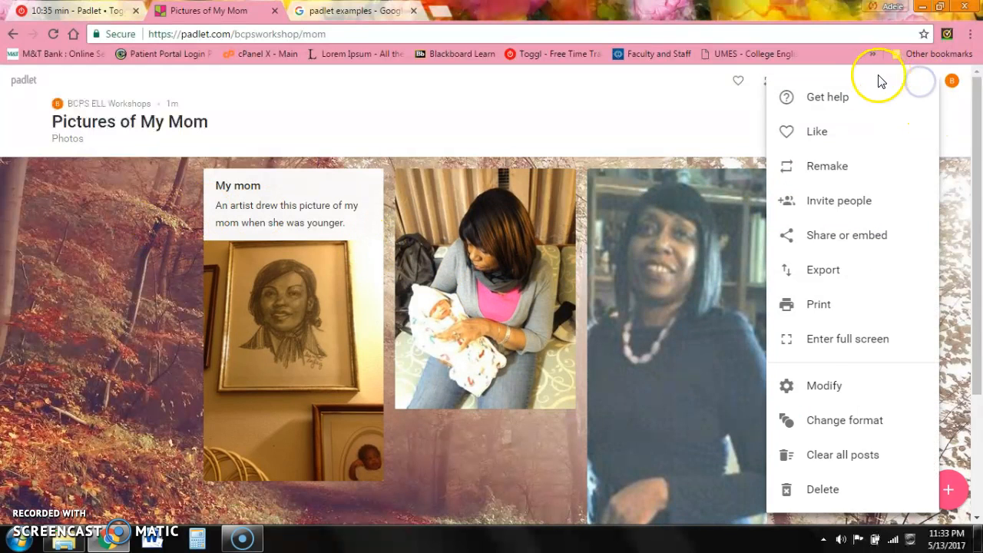
{"action": "left_click", "coordinate": [825, 428]}
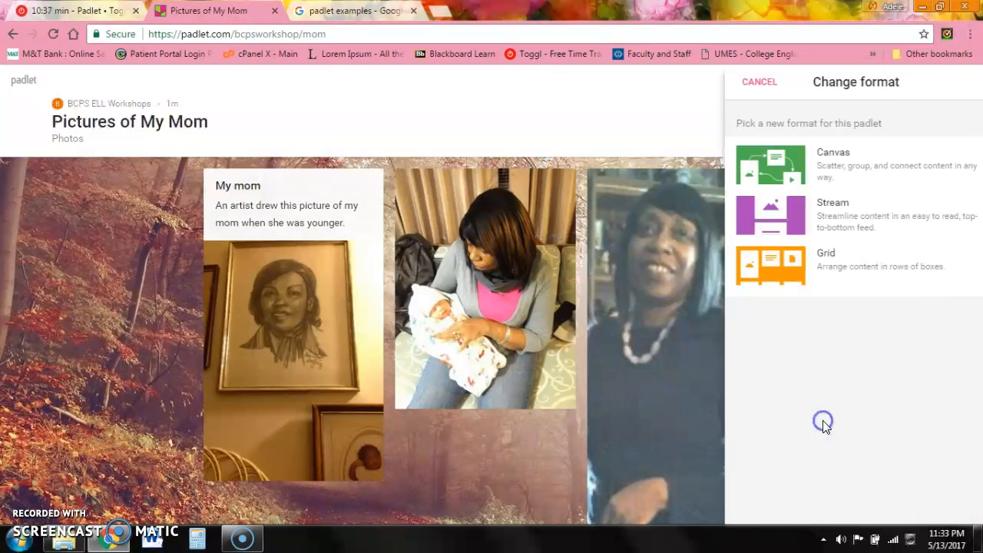
{"action": "left_click", "coordinate": [784, 234]}
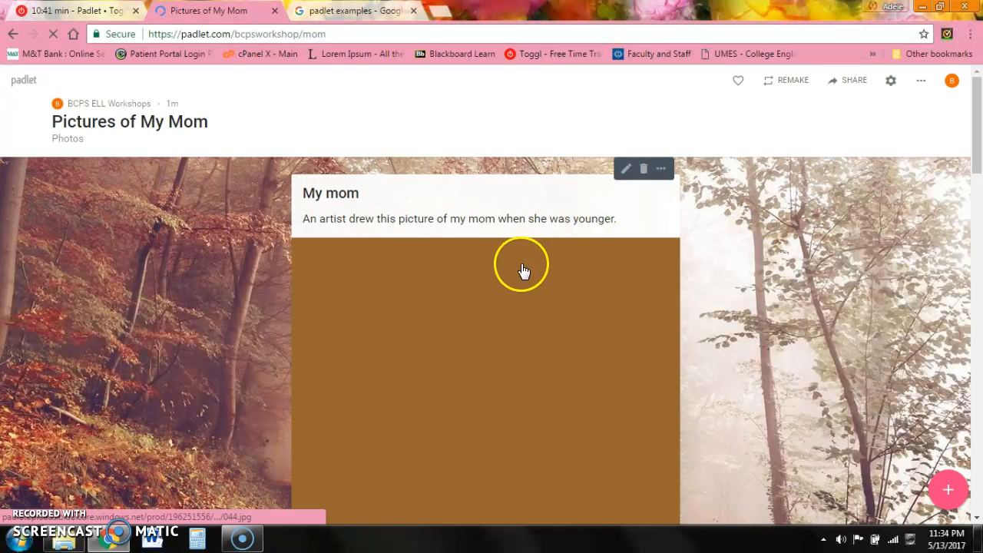
- Like the Pictures of My Mom board from its actions menu
{"action": "mouse_move", "coordinate": [979, 127]}
{"action": "left_mouse_down"}
{"action": "mouse_move", "coordinate": [978, 376]}
{"action": "mouse_move", "coordinate": [952, 235]}
{"action": "mouse_move", "coordinate": [971, 67]}
{"action": "left_mouse_up"}
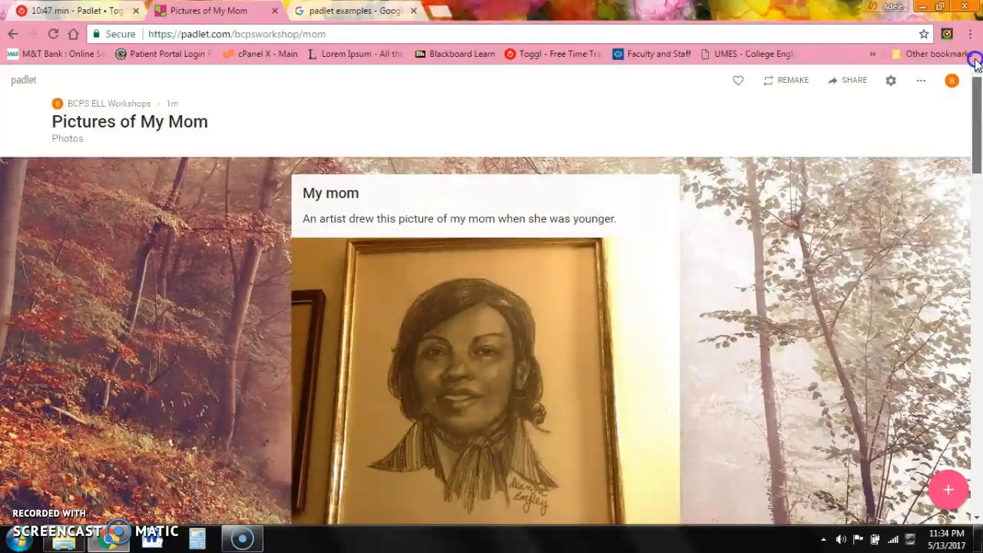
{"action": "left_click", "coordinate": [921, 85]}
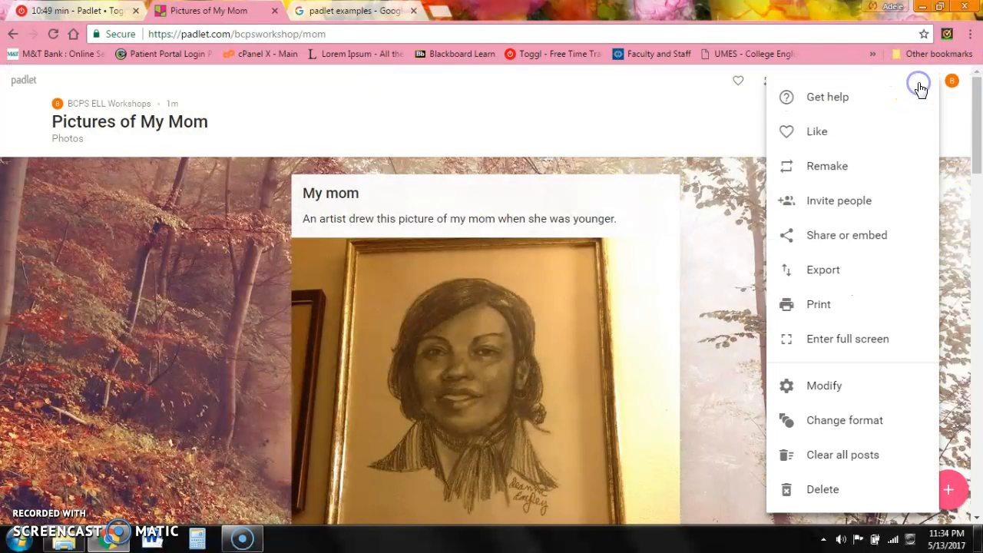
{"action": "left_click", "coordinate": [816, 133]}
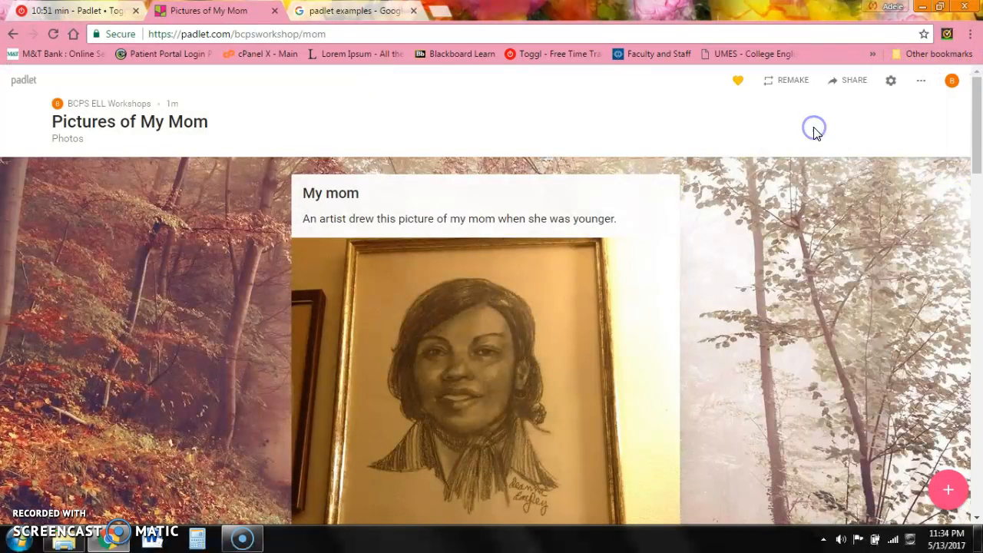
{"action": "left_click", "coordinate": [921, 80]}
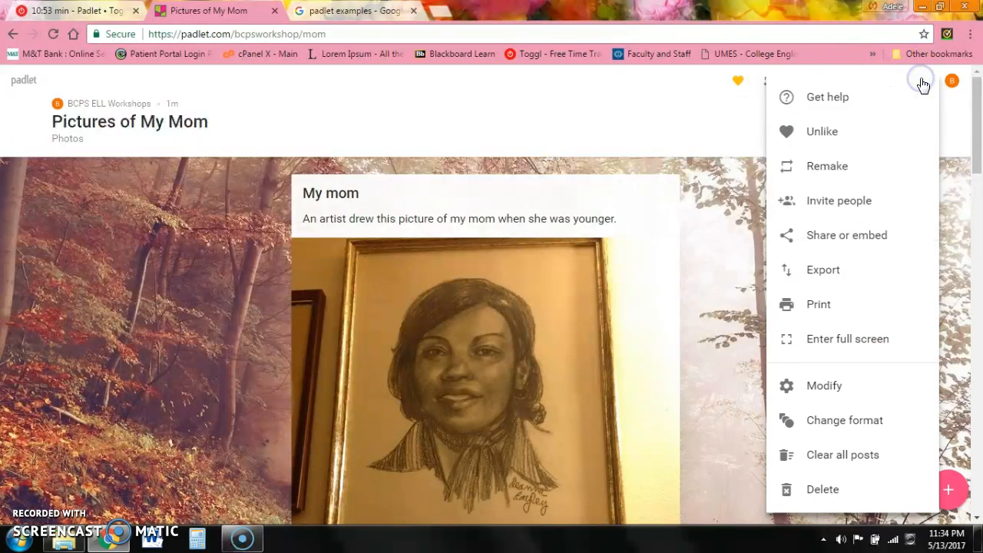
- Add a contributor by entering their e-mail address in the sharing panel
{"action": "left_click", "coordinate": [880, 210]}
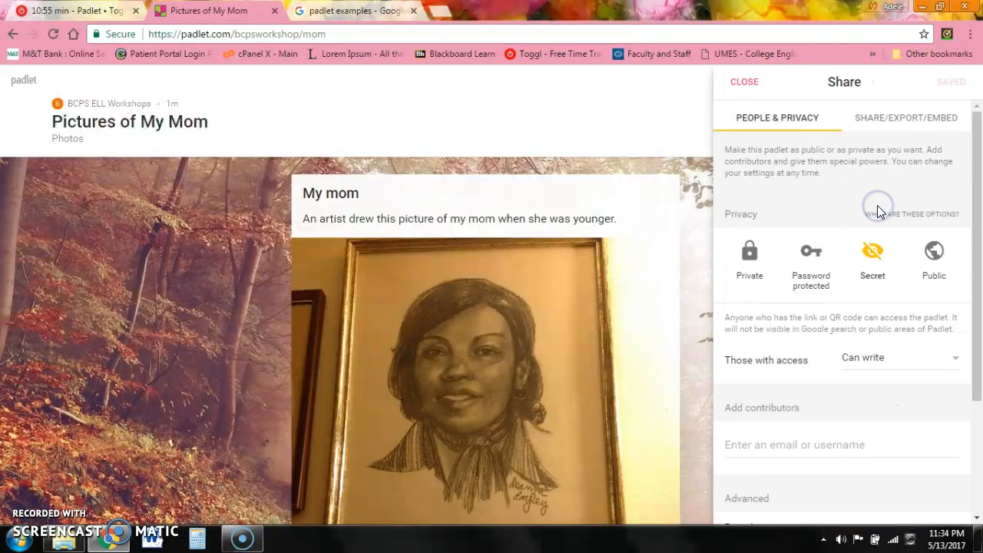
{"action": "left_click_drag", "start_coordinate": [980, 305], "coordinate": [981, 355]}
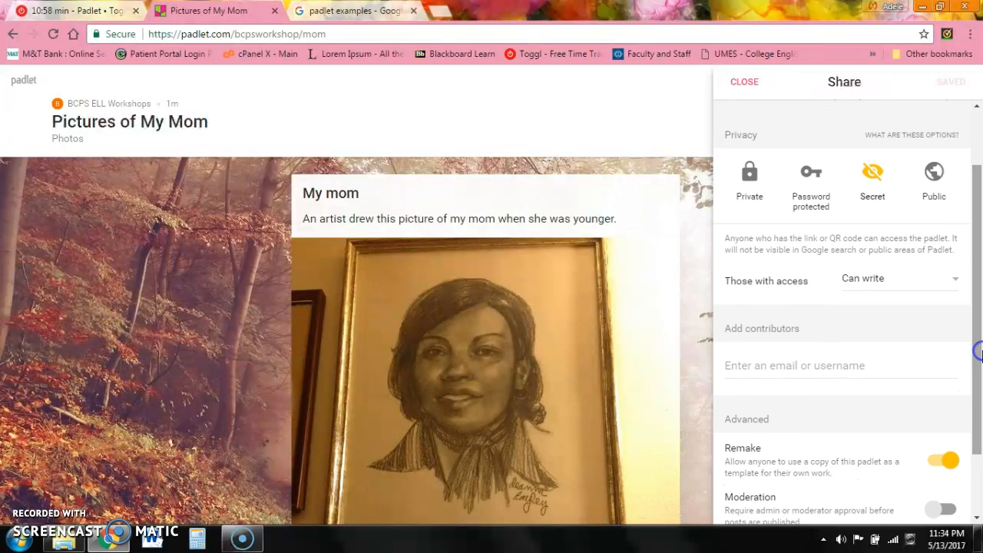
{"action": "left_click", "coordinate": [779, 372]}
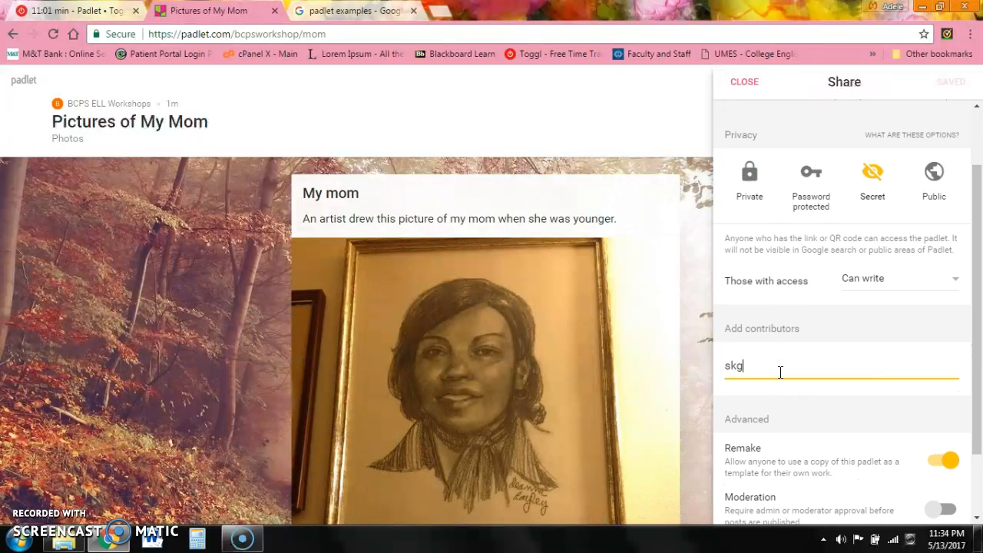
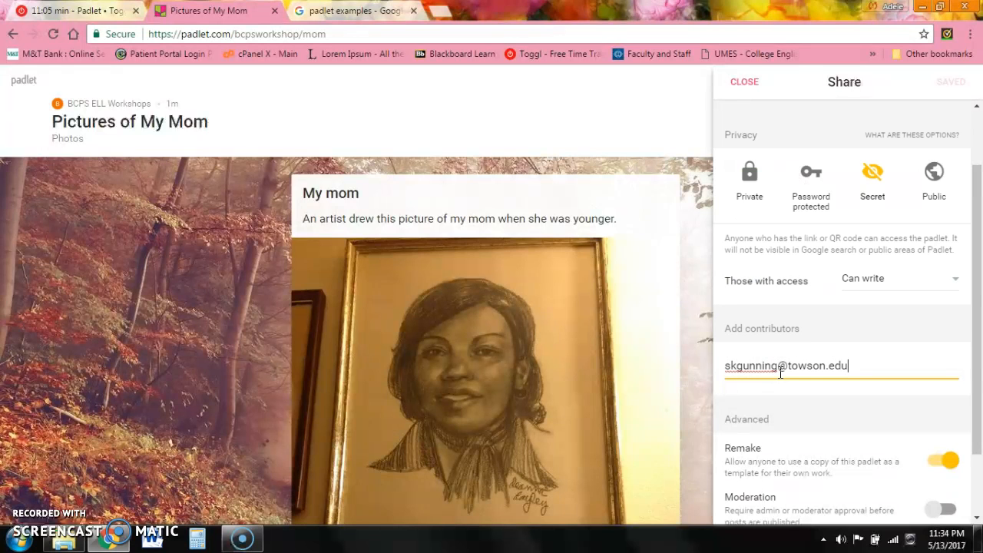
{"action": "left_click", "coordinate": [945, 371]}
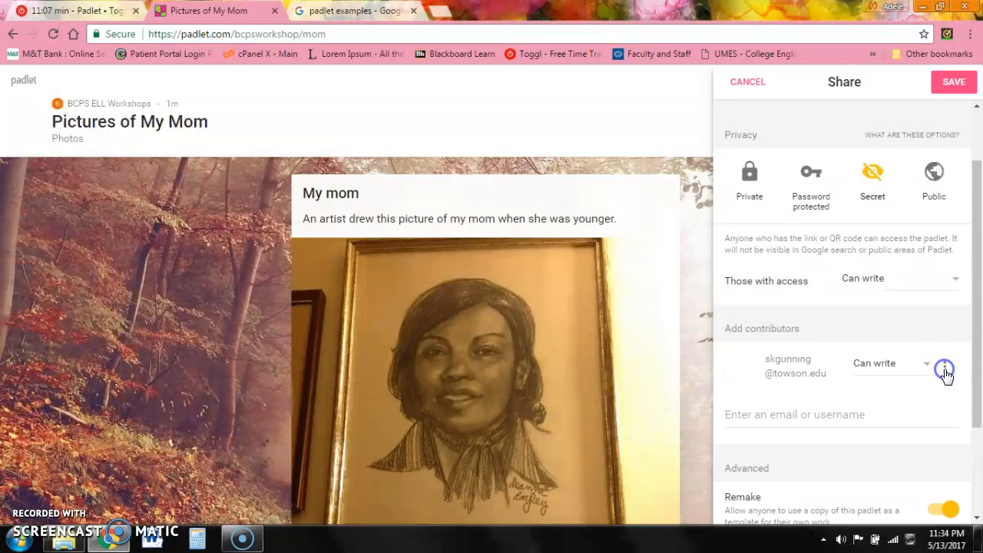
- Try read-only and Can moderate for the contributor, ending on Can write
{"action": "left_click_drag", "start_coordinate": [978, 296], "coordinate": [979, 326]}
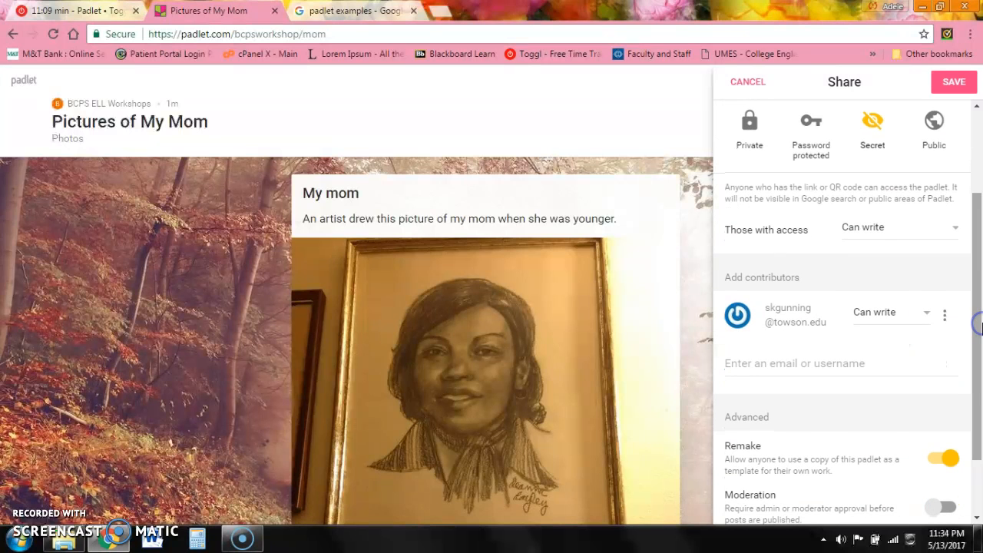
{"action": "left_click", "coordinate": [924, 315]}
{"action": "left_click", "coordinate": [831, 266]}
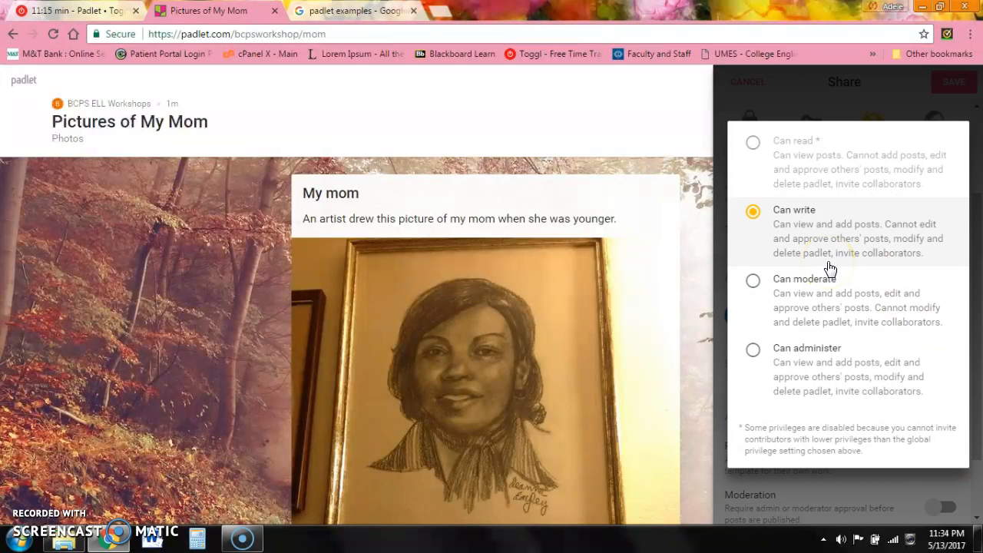
{"action": "left_click", "coordinate": [756, 148]}
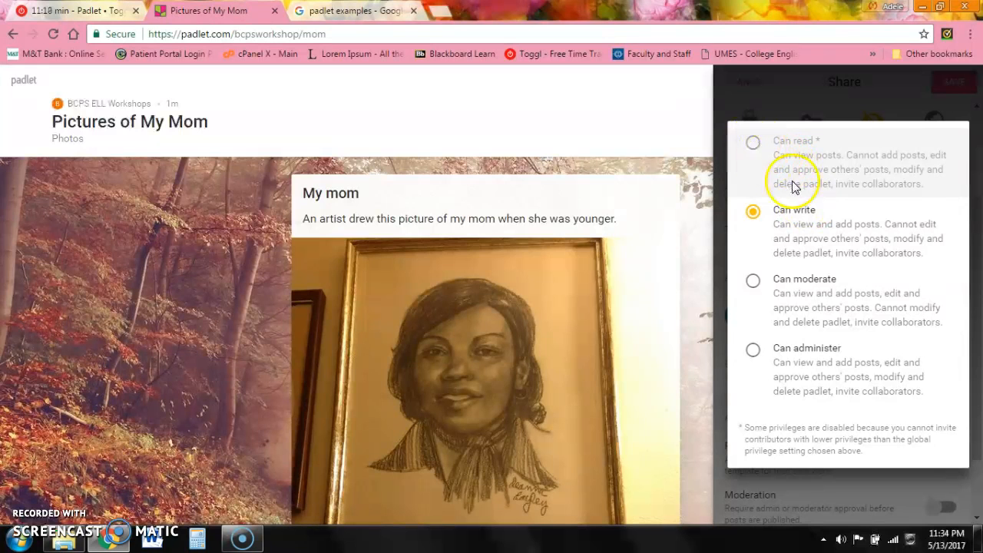
{"action": "left_click", "coordinate": [753, 281]}
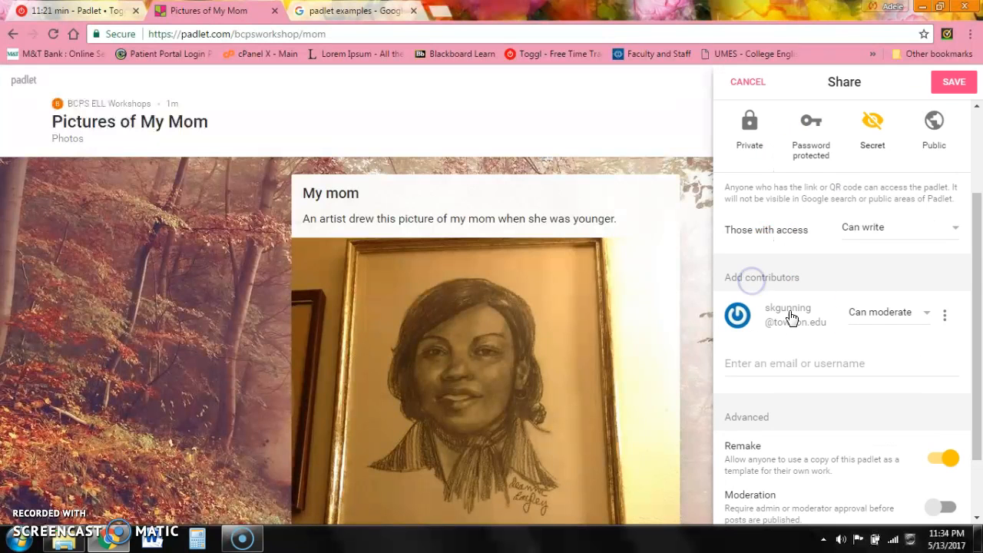
{"action": "left_click", "coordinate": [922, 313]}
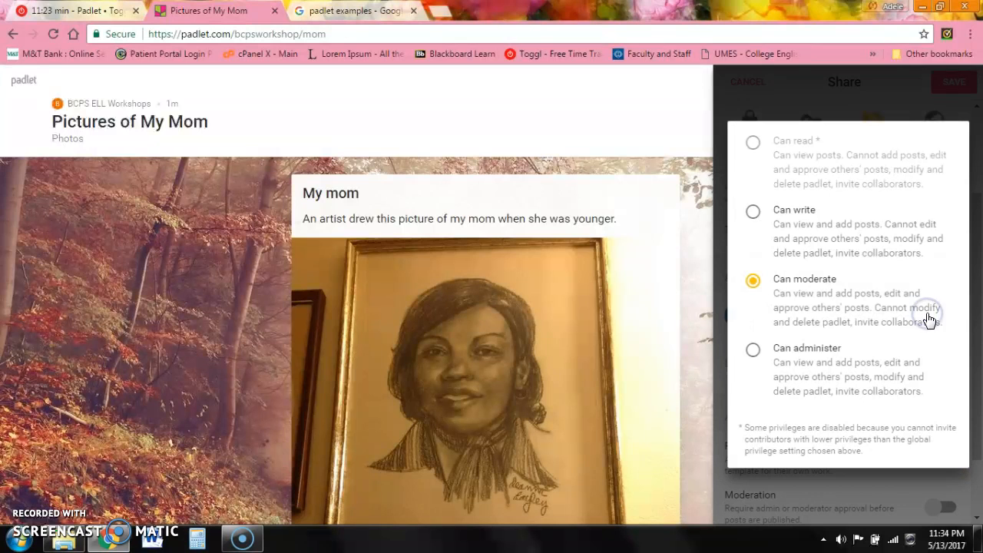
{"action": "left_click", "coordinate": [755, 213]}
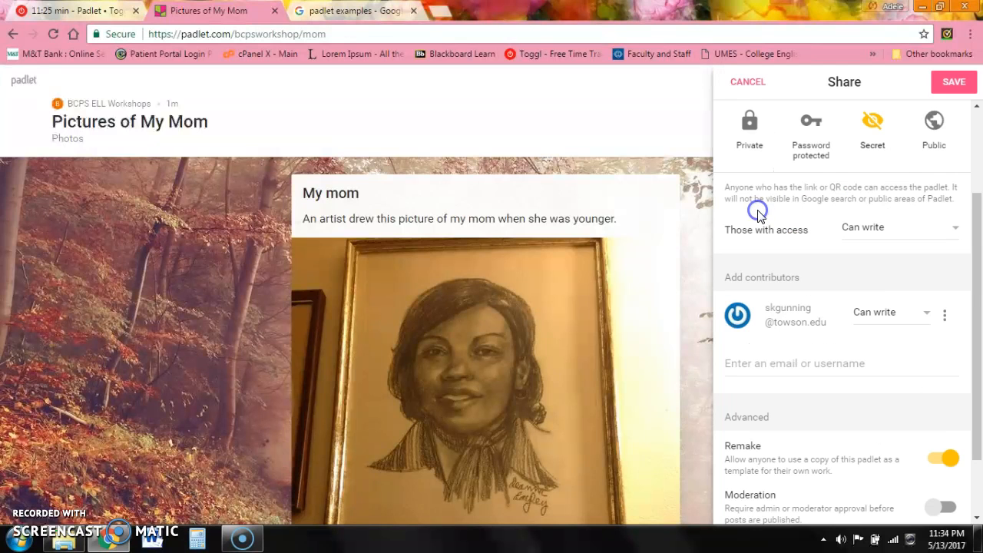
{"action": "left_click", "coordinate": [945, 316]}
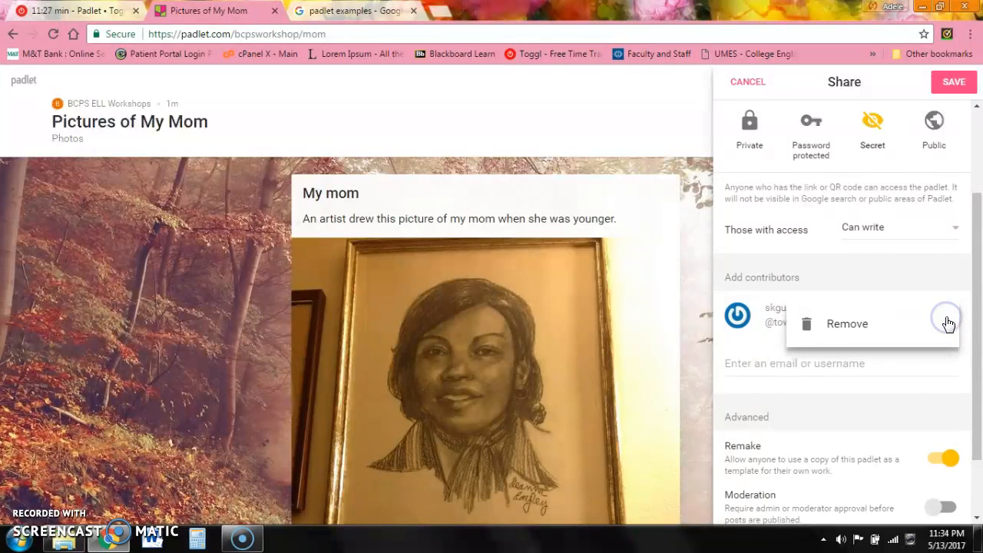
{"action": "left_click", "coordinate": [921, 372]}
{"action": "left_click_drag", "start_coordinate": [978, 345], "coordinate": [978, 261]}
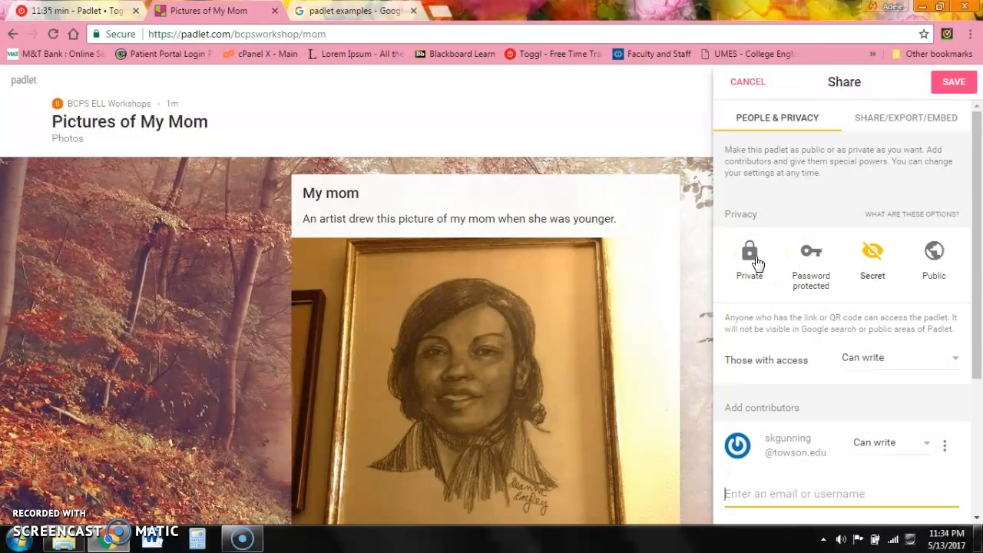
- Briefly try Password protected, then set the board's privacy to Private
{"action": "left_click", "coordinate": [935, 261]}
{"action": "left_click", "coordinate": [801, 262]}
{"action": "left_click", "coordinate": [898, 358]}
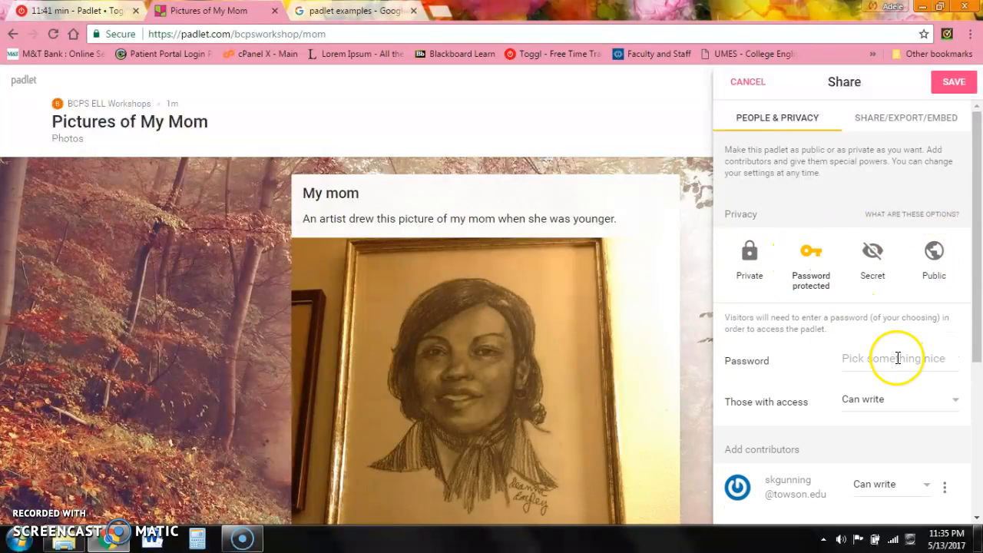
{"action": "left_click_drag", "start_coordinate": [976, 306], "coordinate": [975, 285]}
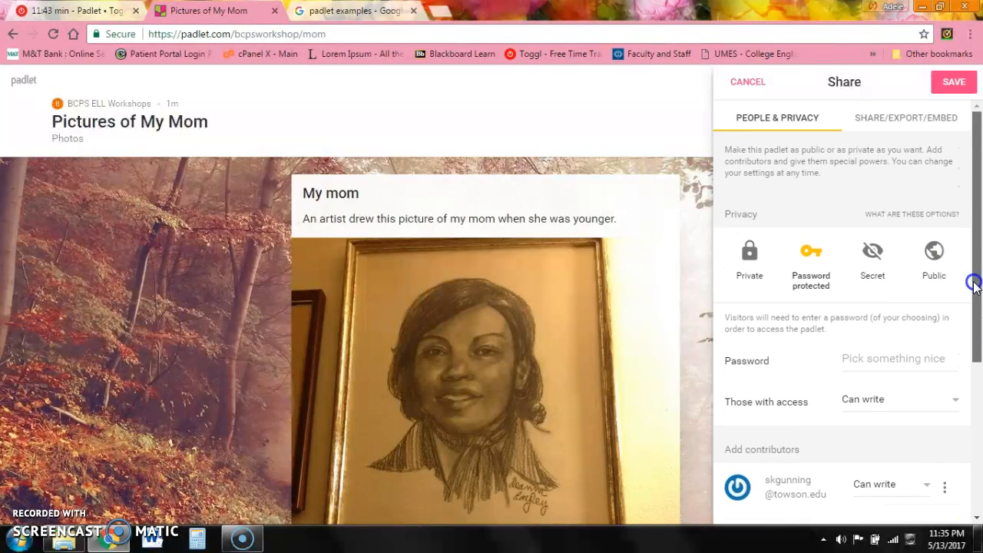
{"action": "left_click", "coordinate": [757, 265]}
{"action": "left_click", "coordinate": [901, 121]}
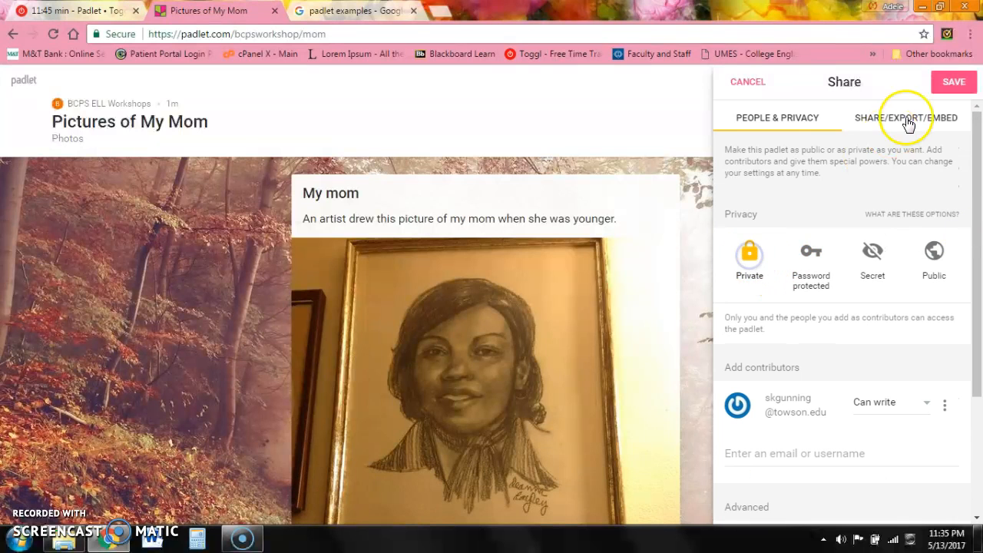
- Scroll the Share/Export/Embed tab to Export and choose Save as PDF
{"action": "left_click", "coordinate": [978, 150]}
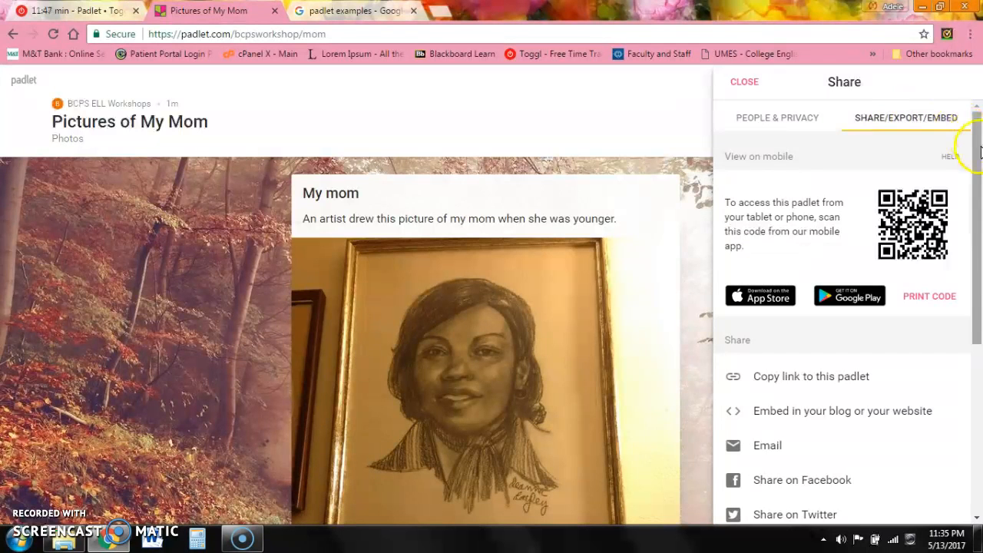
{"action": "left_click_drag", "start_coordinate": [980, 152], "coordinate": [980, 235]}
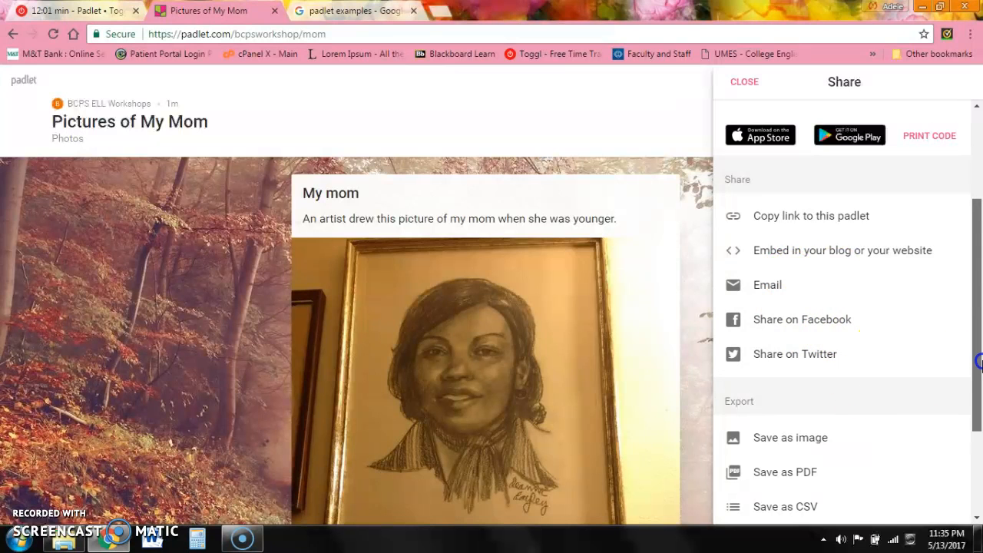
{"action": "left_click_drag", "start_coordinate": [979, 361], "coordinate": [980, 423]}
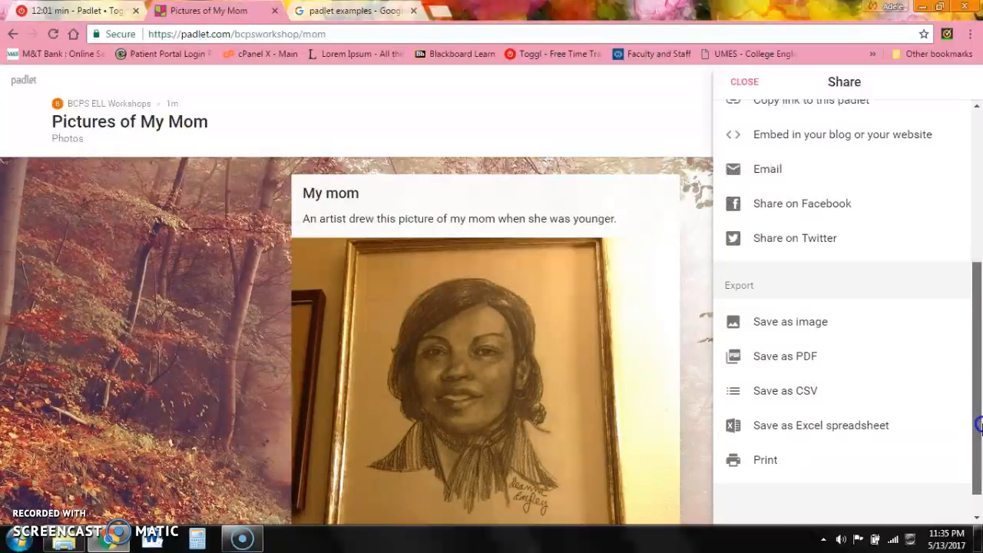
{"action": "left_click", "coordinate": [780, 358]}
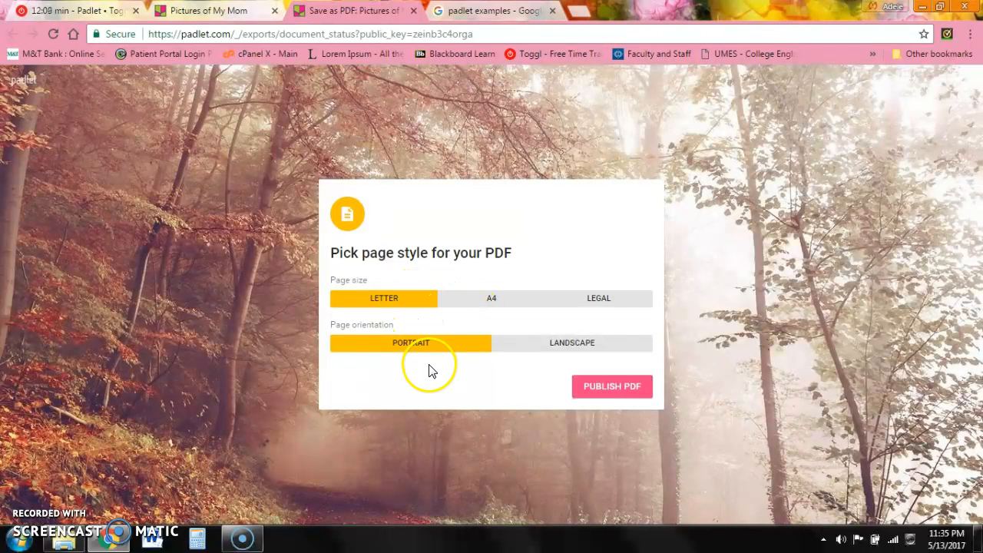
- Publish the board PDF with Letter size and Portrait orientation
{"action": "left_click", "coordinate": [613, 388]}
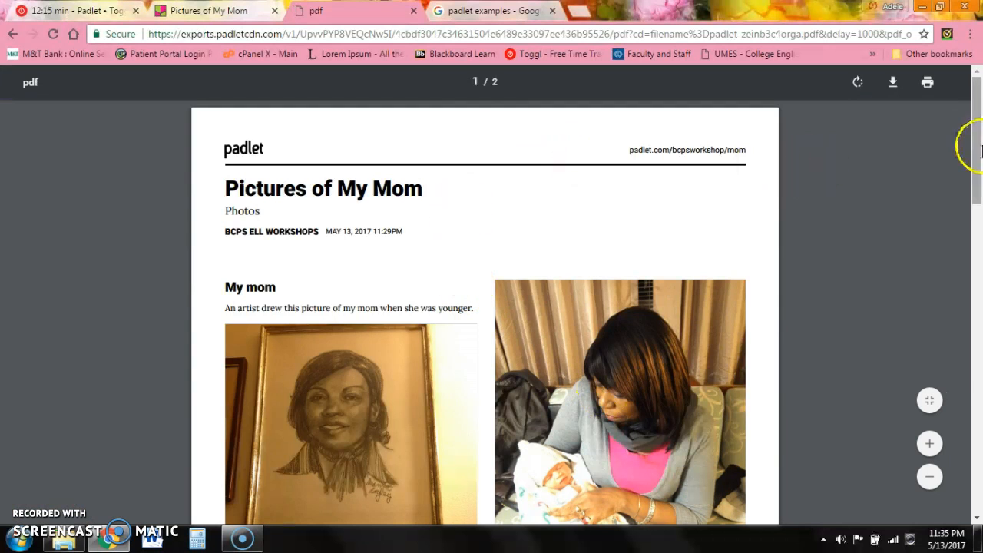
- View IMG_0374.jpg full size from the PDF, go back, then return to the board tab
{"action": "left_click_drag", "start_coordinate": [980, 150], "coordinate": [966, 164]}
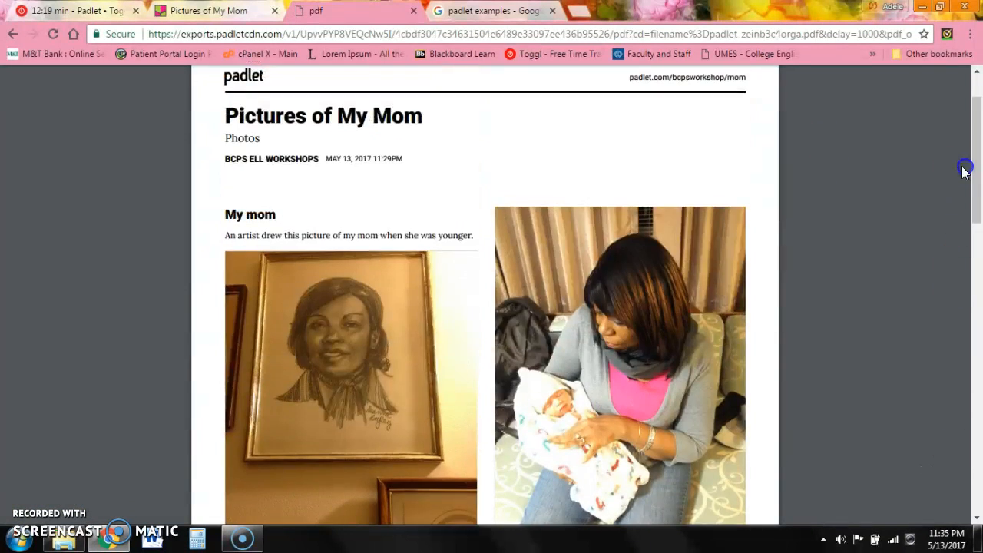
{"action": "left_click", "coordinate": [645, 298]}
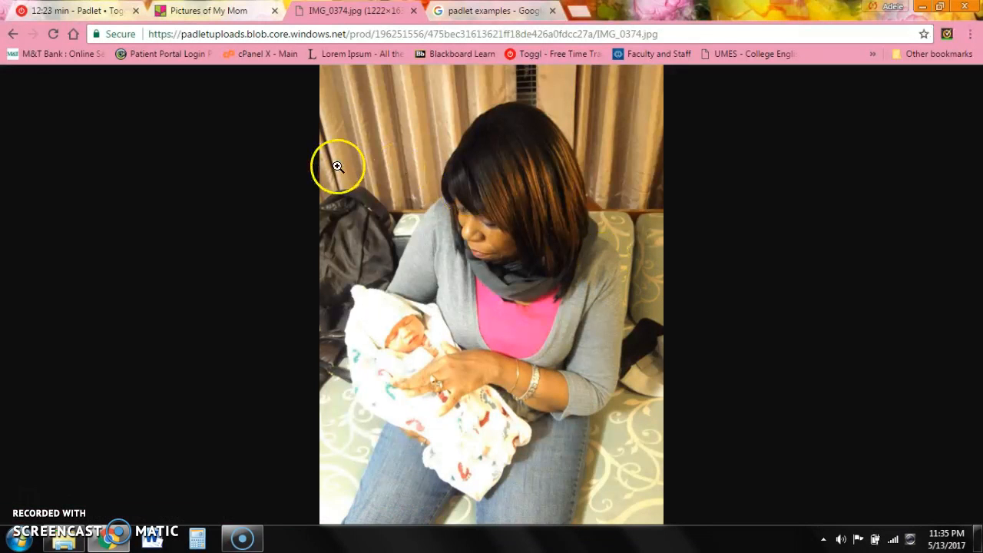
{"action": "left_click", "coordinate": [15, 34]}
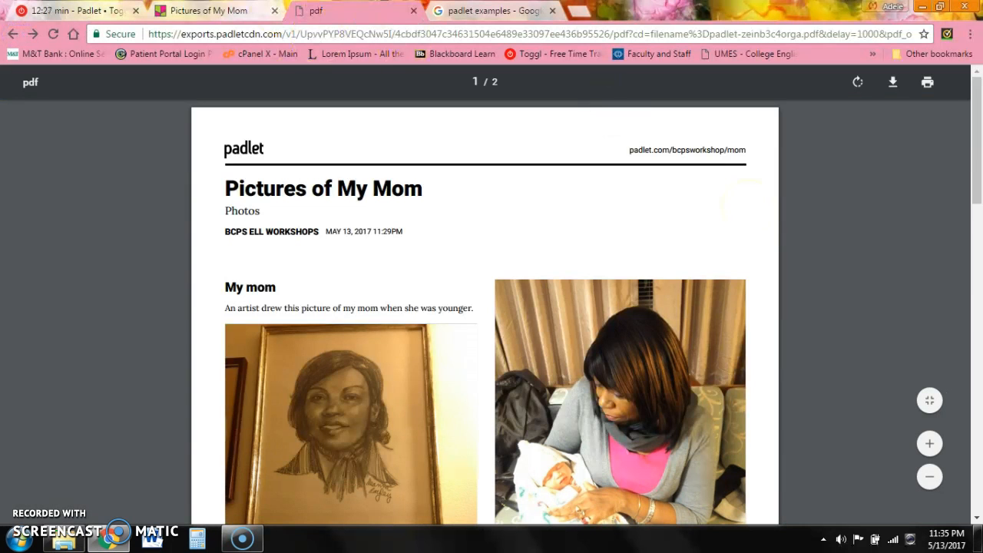
{"action": "key", "text": "ctrl+shift+Tab"}
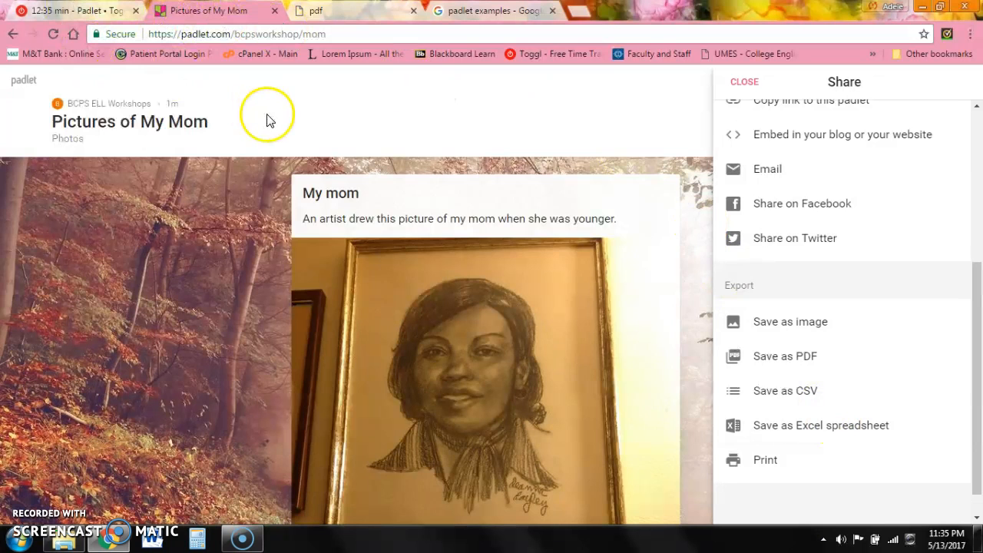
- Save the Private privacy setting, close the sharing panel, and return to the dashboard
{"action": "left_click_drag", "start_coordinate": [973, 323], "coordinate": [965, 120]}
{"action": "left_click", "coordinate": [761, 86]}
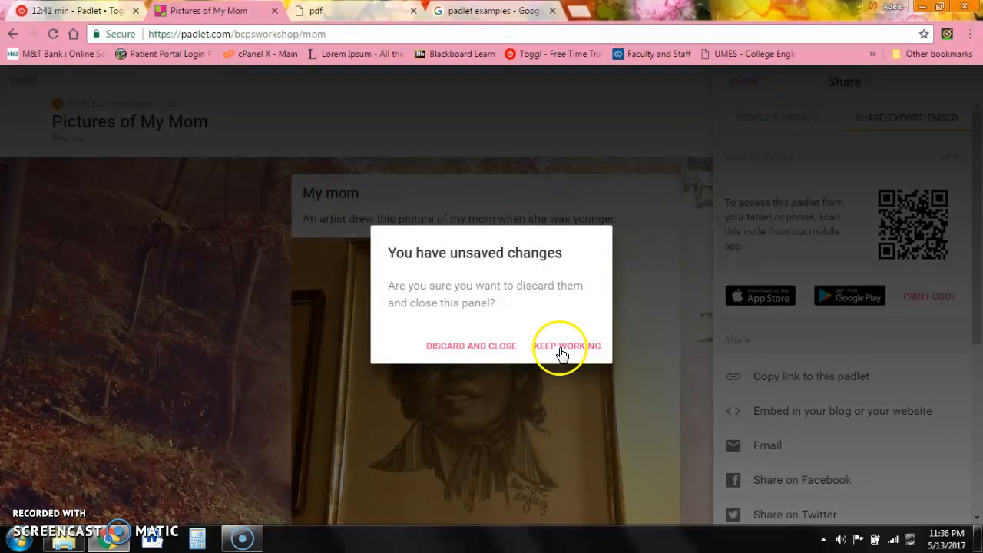
{"action": "left_click", "coordinate": [562, 353]}
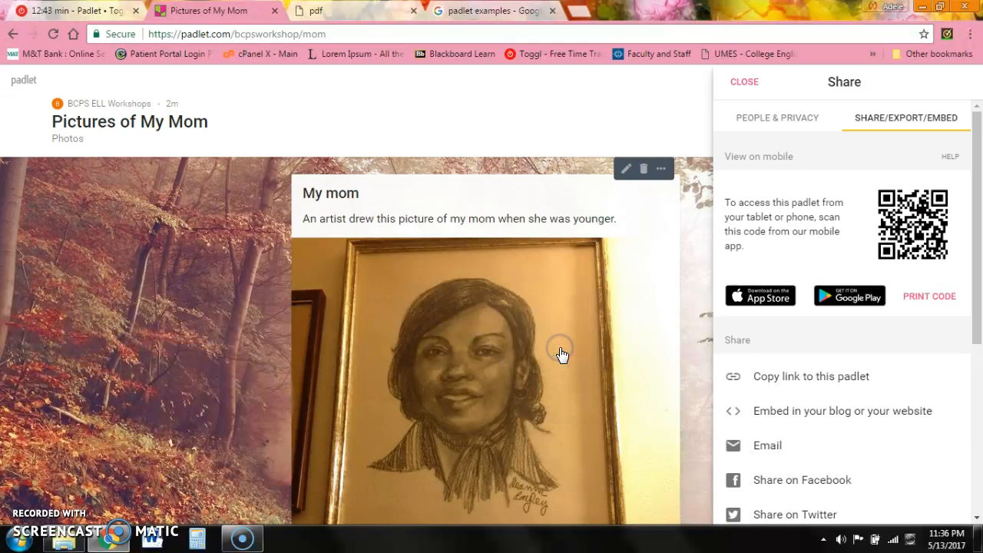
{"action": "left_click_drag", "start_coordinate": [973, 233], "coordinate": [965, 158]}
{"action": "left_click", "coordinate": [747, 114]}
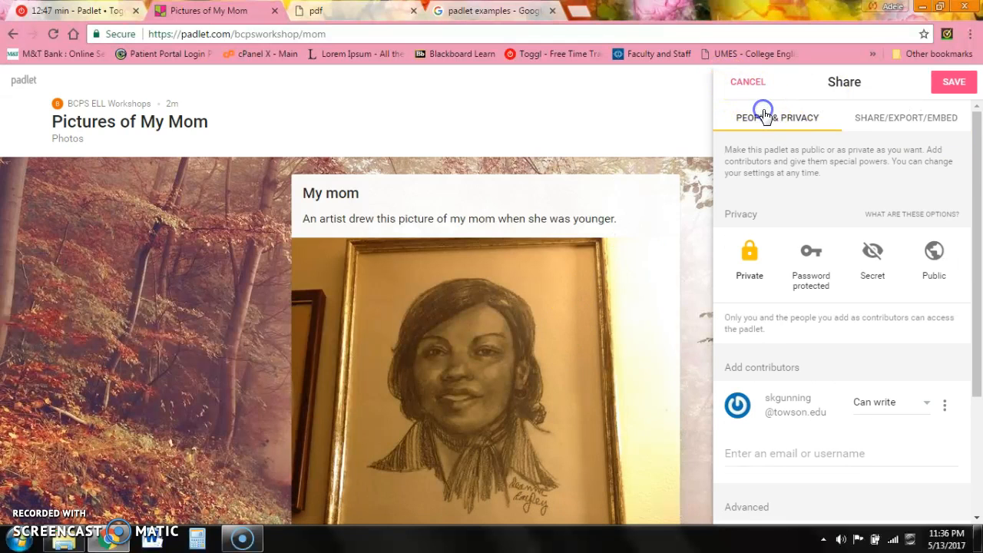
{"action": "left_click", "coordinate": [941, 89]}
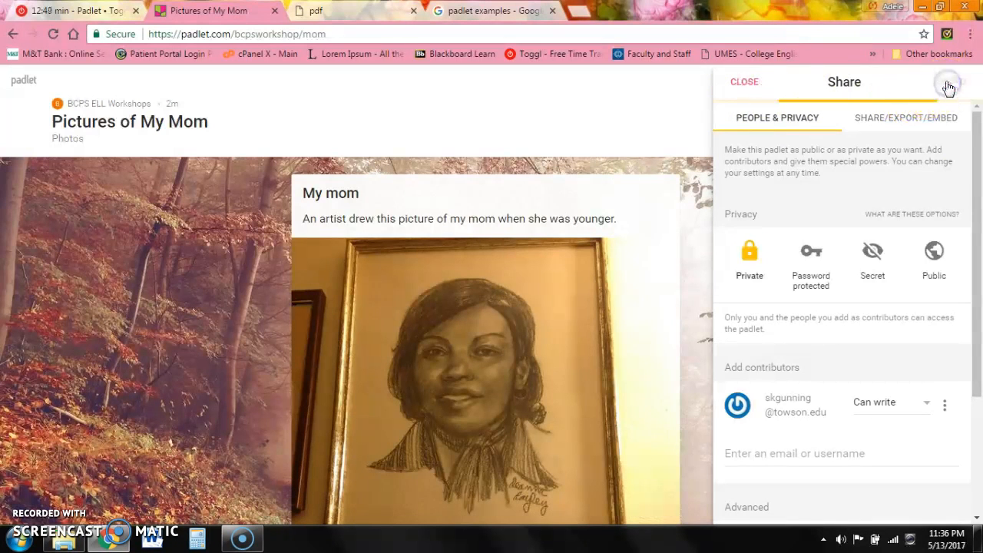
{"action": "left_click", "coordinate": [745, 85]}
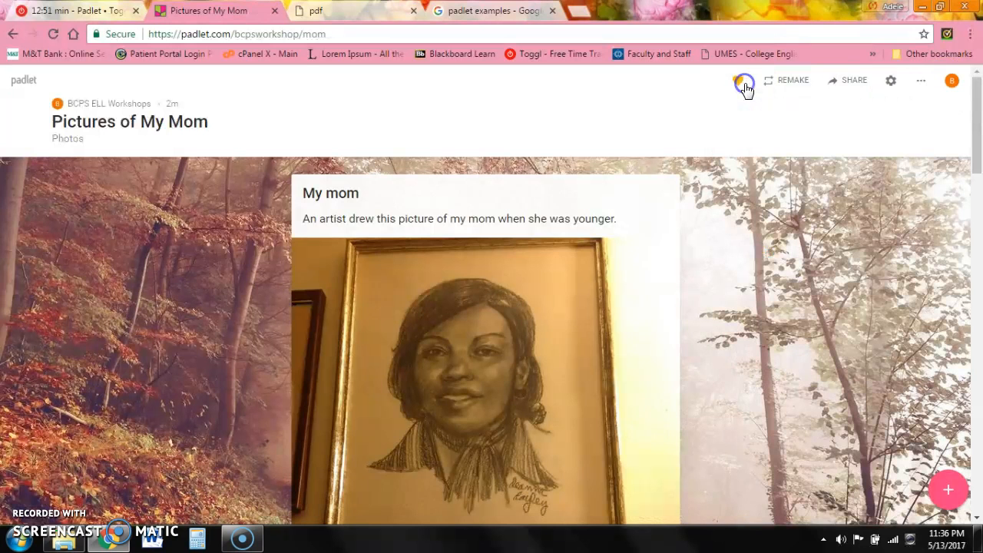
{"action": "left_click", "coordinate": [28, 80]}
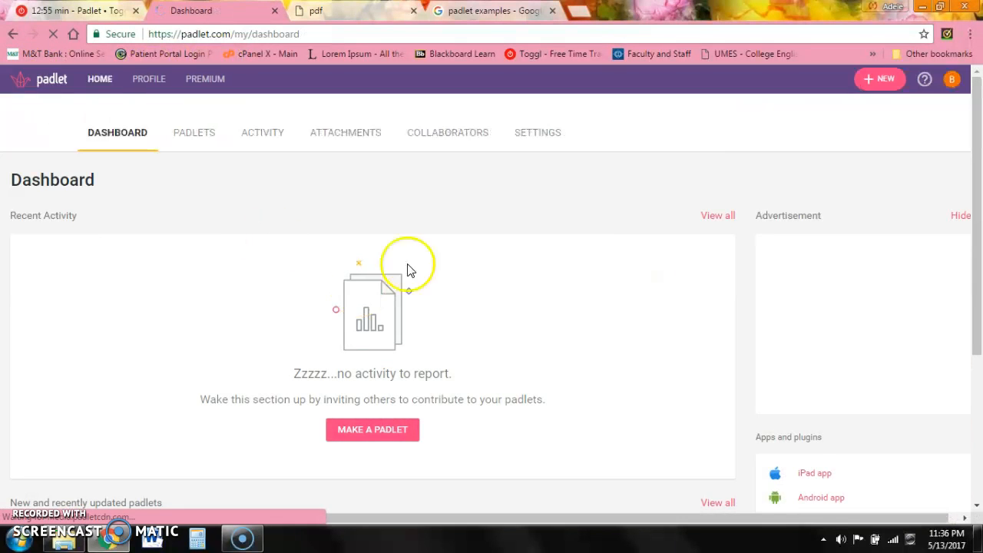
- Open the Poems board and choose Save as PDF under Share/Export/Embed
{"action": "left_click_drag", "start_coordinate": [978, 259], "coordinate": [978, 405]}
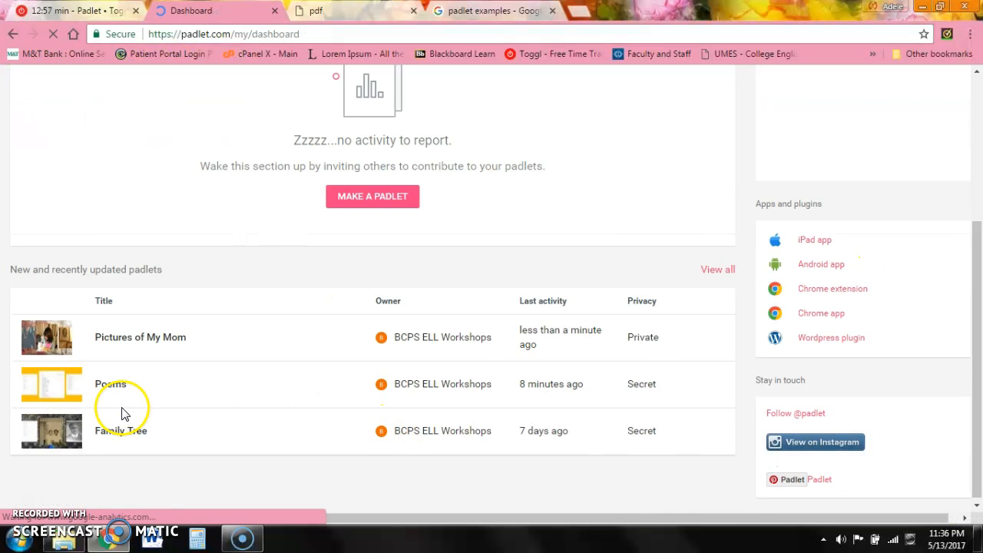
{"action": "left_click", "coordinate": [64, 379]}
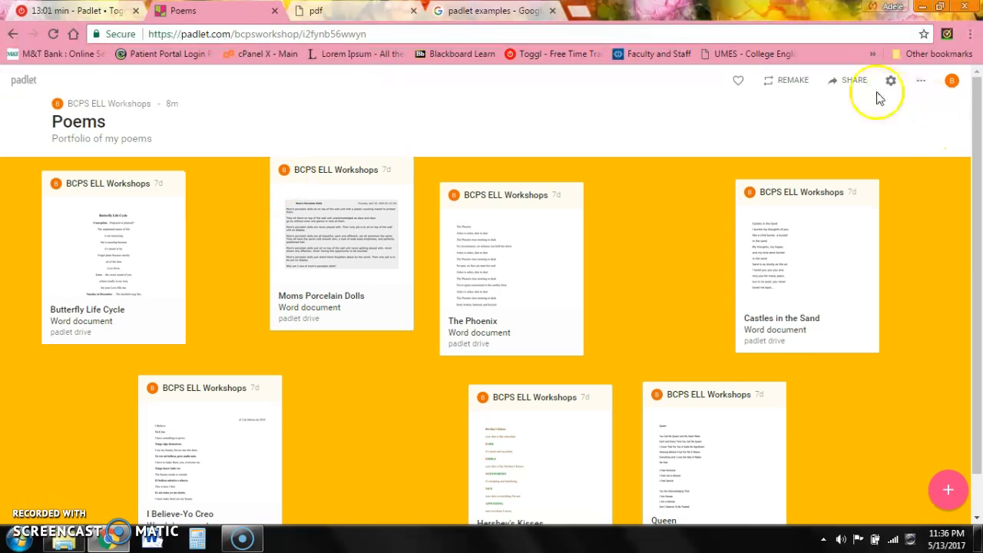
{"action": "left_click", "coordinate": [857, 80]}
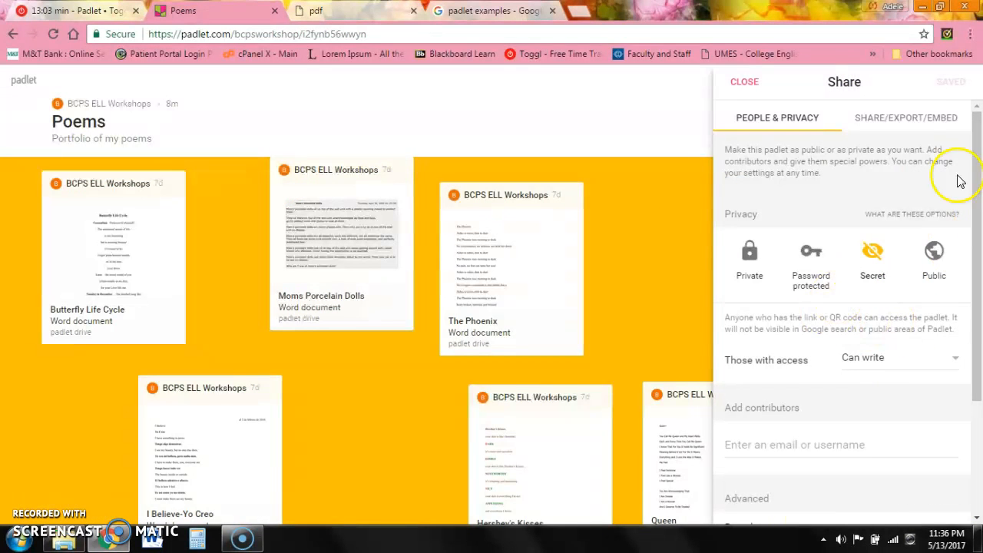
{"action": "left_click", "coordinate": [913, 122]}
{"action": "scroll", "coordinate": [980, 221], "scroll_direction": "down", "scroll_amount": 1}
{"action": "scroll", "coordinate": [980, 221], "scroll_direction": "down", "scroll_amount": 2}
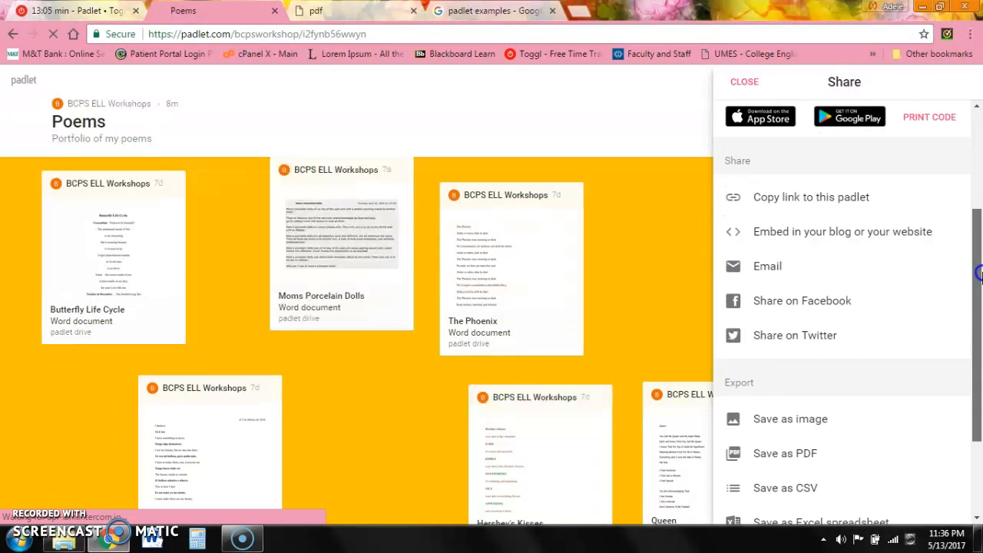
{"action": "left_click", "coordinate": [801, 457]}
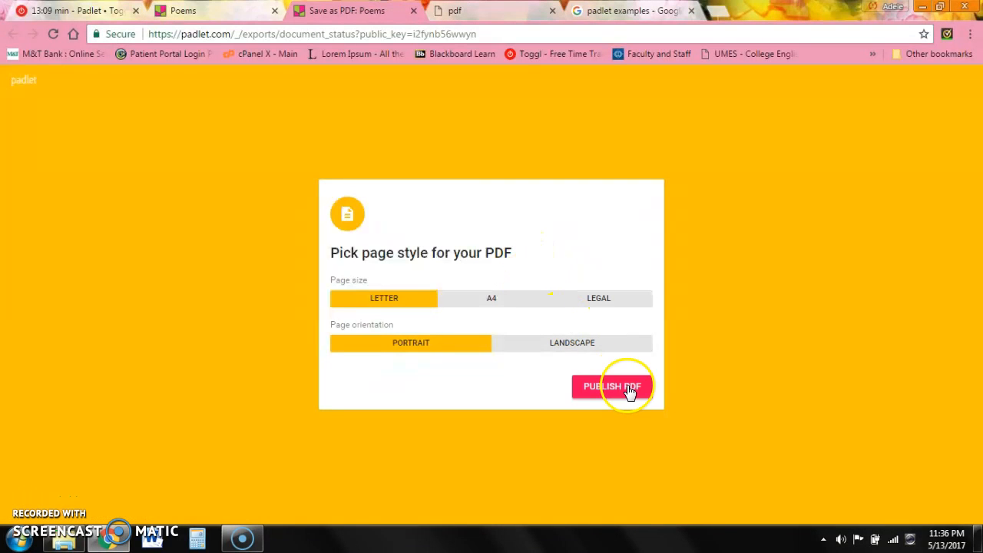
- Publish the Poems PDF in Letter portrait and download Queen (1).doc from its link
{"action": "left_click", "coordinate": [628, 391]}
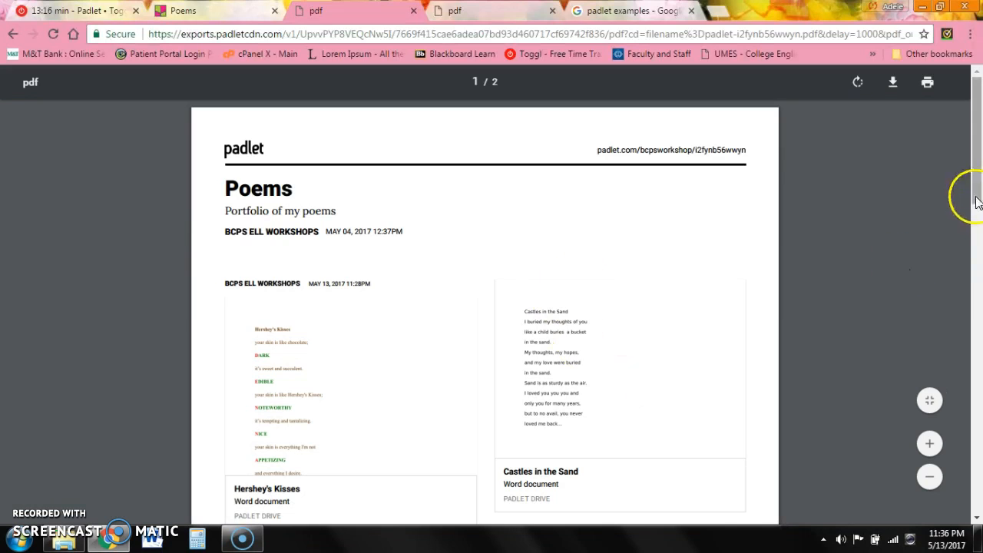
{"action": "left_click_drag", "start_coordinate": [977, 202], "coordinate": [979, 237]}
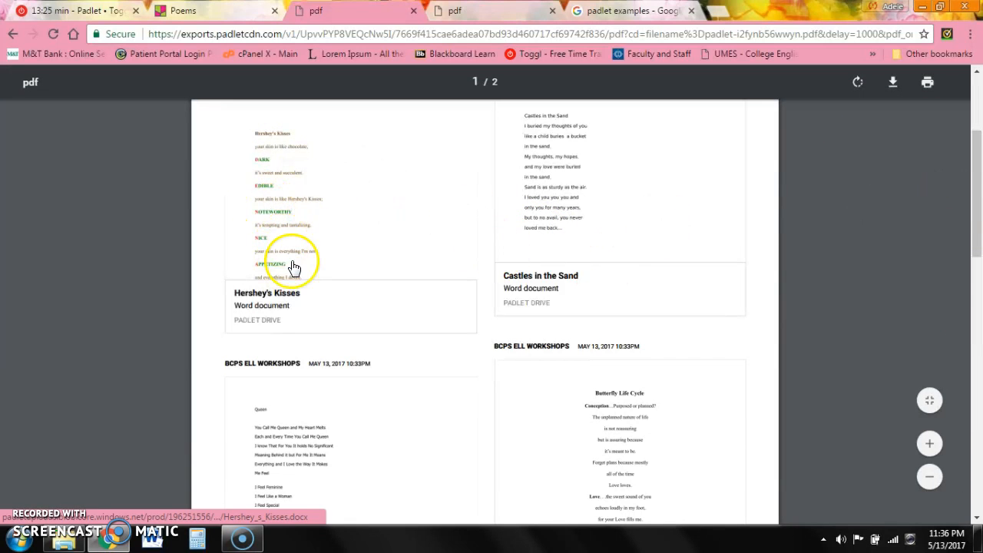
{"action": "left_click", "coordinate": [300, 447]}
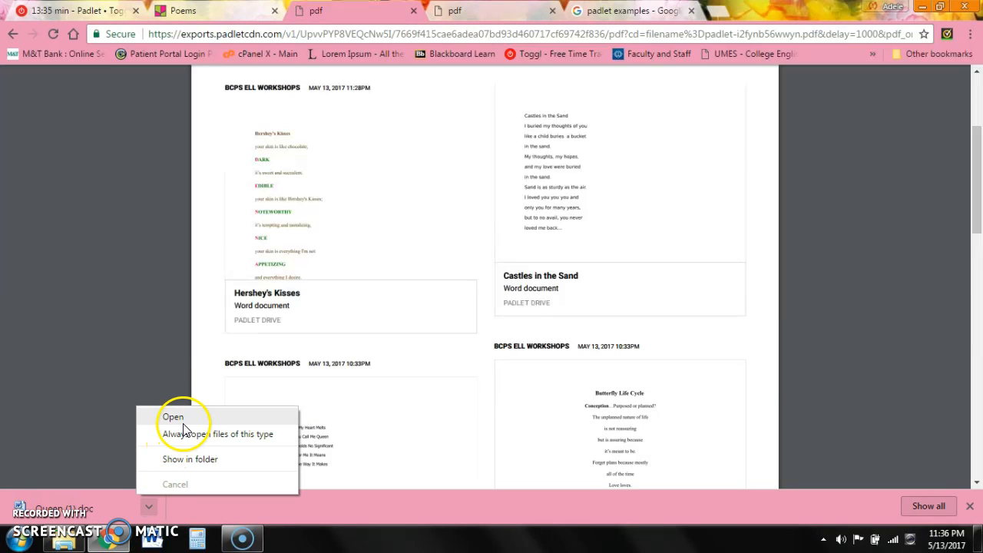
- Read the Queen poem in Word from Queen (1).doc, then return to the Poems PDF in Chrome
{"action": "left_click", "coordinate": [183, 421]}
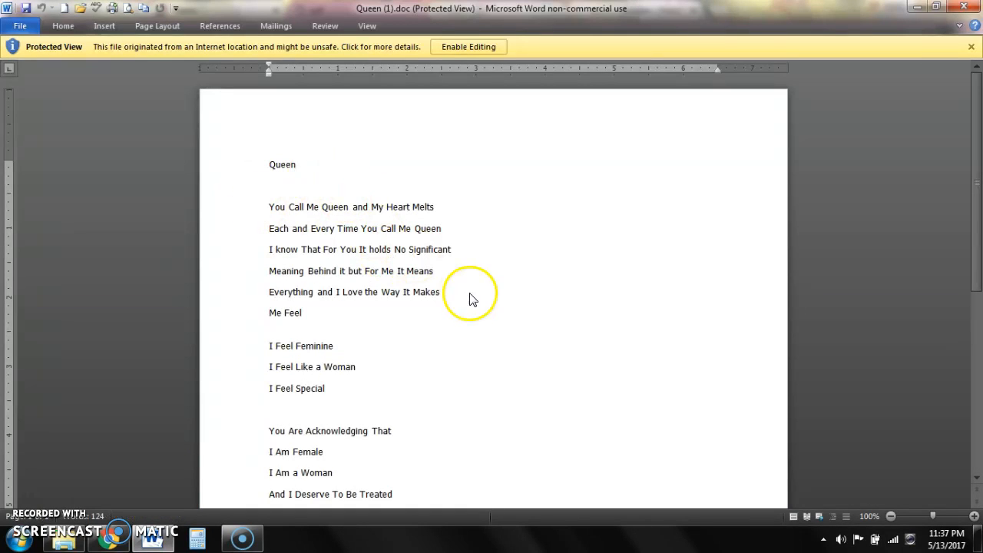
{"action": "left_click_drag", "start_coordinate": [980, 189], "coordinate": [966, 258]}
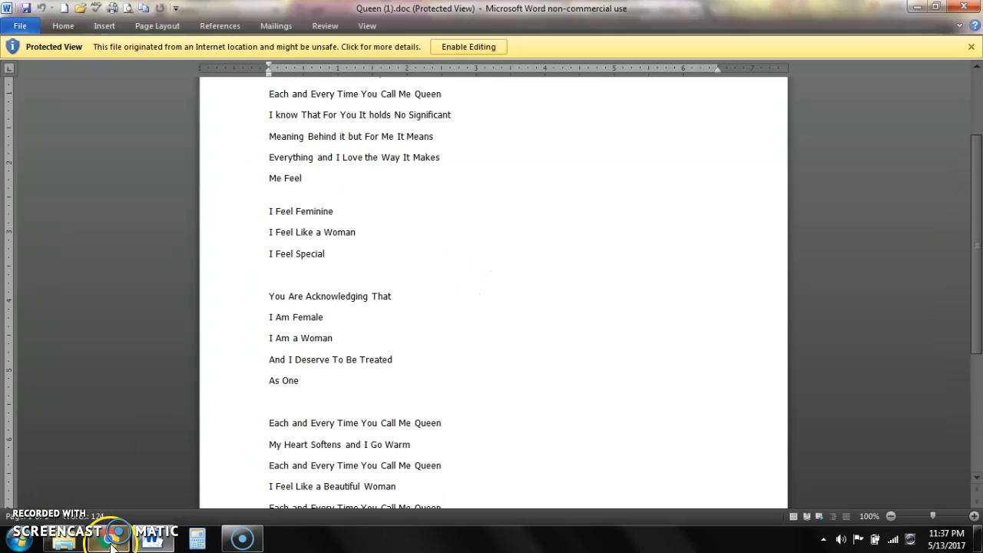
{"action": "left_click", "coordinate": [114, 540]}
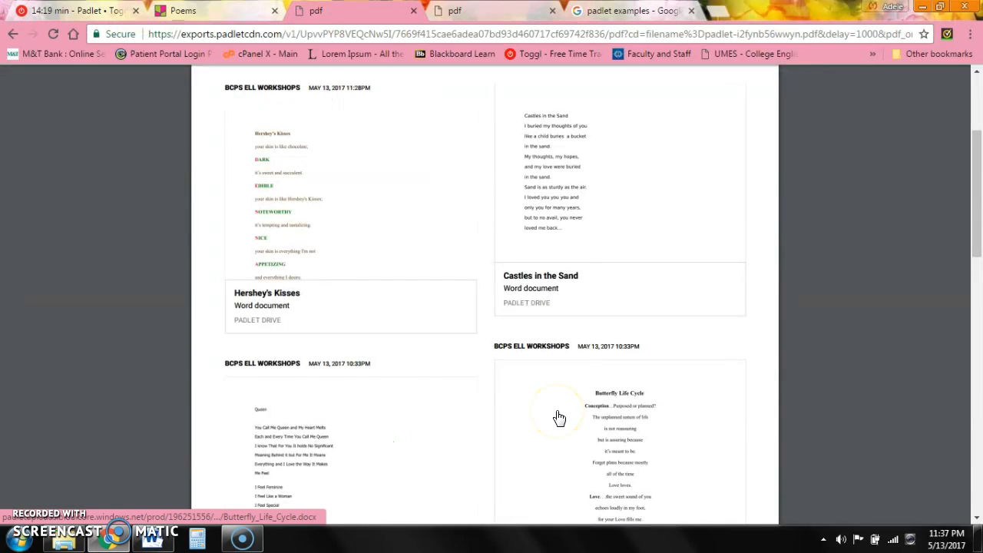
- Close both exported PDF tabs and the Share panel to show the Poems board again
{"action": "left_click_drag", "start_coordinate": [977, 198], "coordinate": [977, 138]}
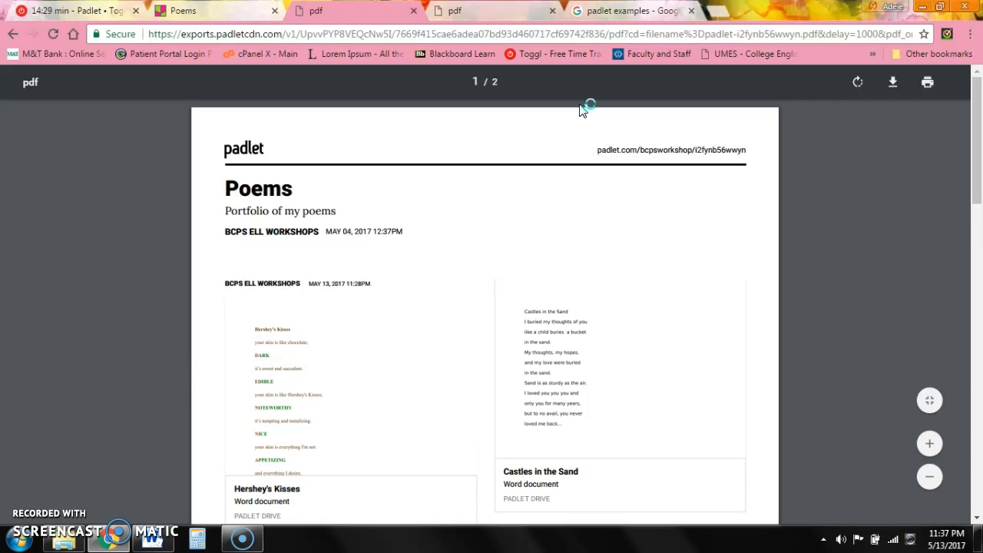
{"action": "left_click", "coordinate": [414, 10]}
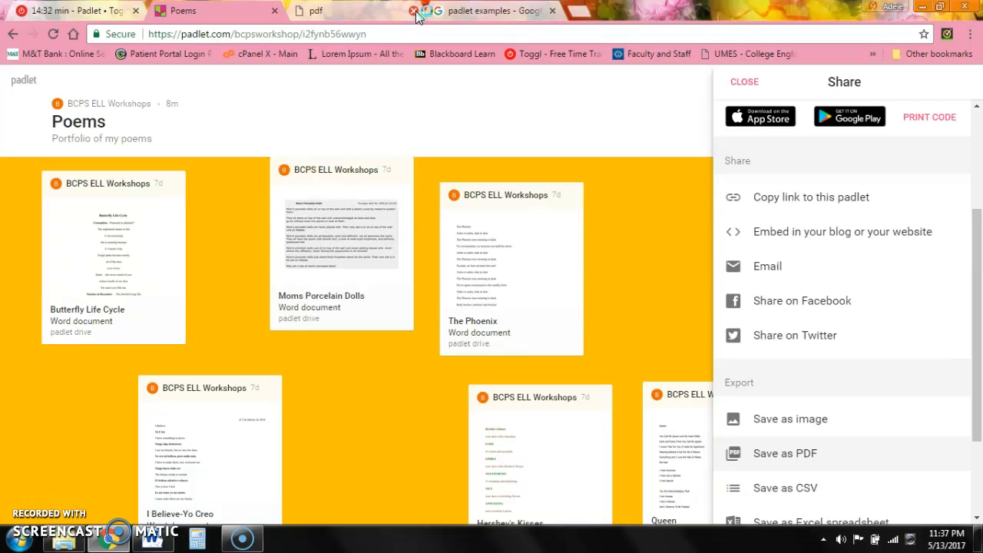
{"action": "left_click", "coordinate": [413, 11]}
{"action": "left_click", "coordinate": [743, 82]}
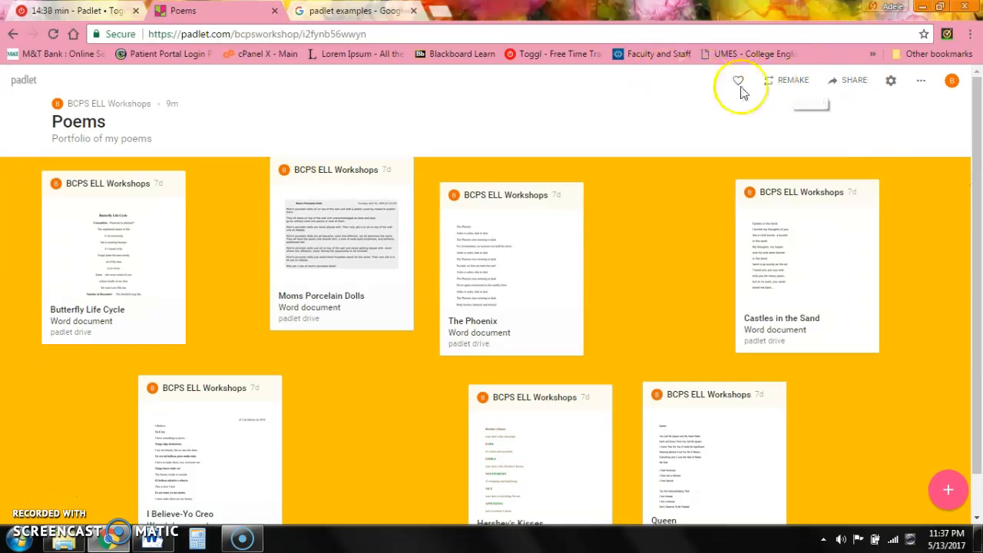
- Remake the Pictures of My Mom board with design and posts copied, as 'Remake of Pictures of My Mom'
{"action": "left_click", "coordinate": [24, 85]}
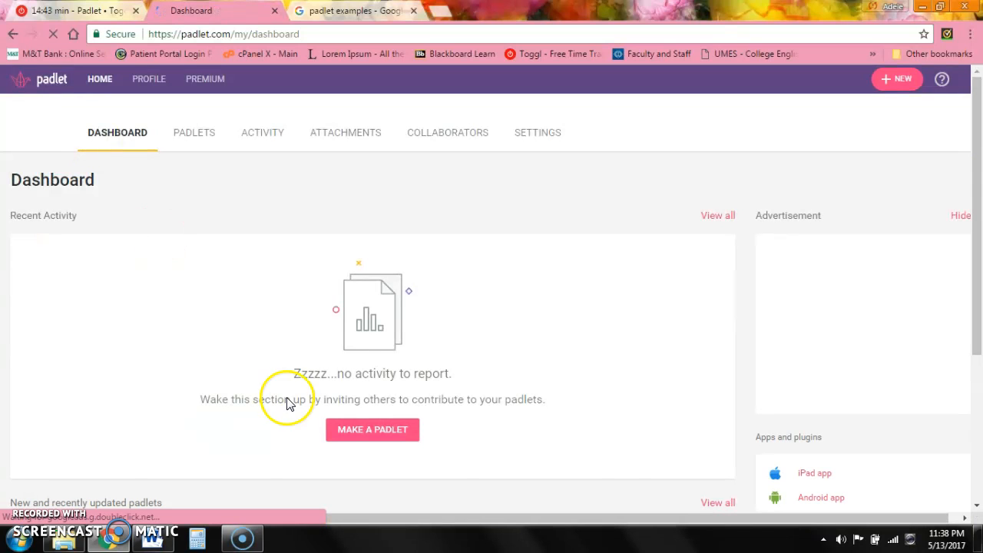
{"action": "left_click_drag", "start_coordinate": [977, 330], "coordinate": [979, 489]}
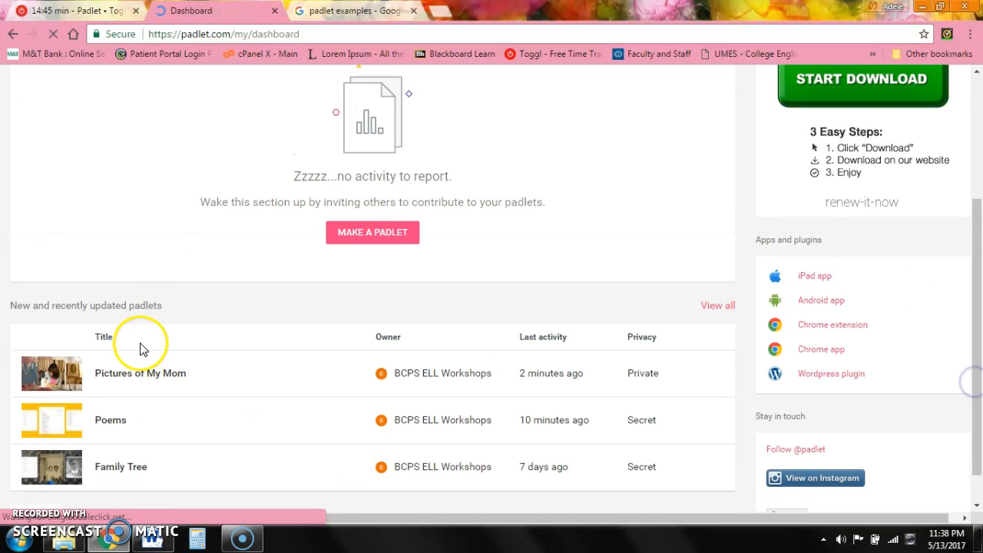
{"action": "left_click", "coordinate": [143, 376]}
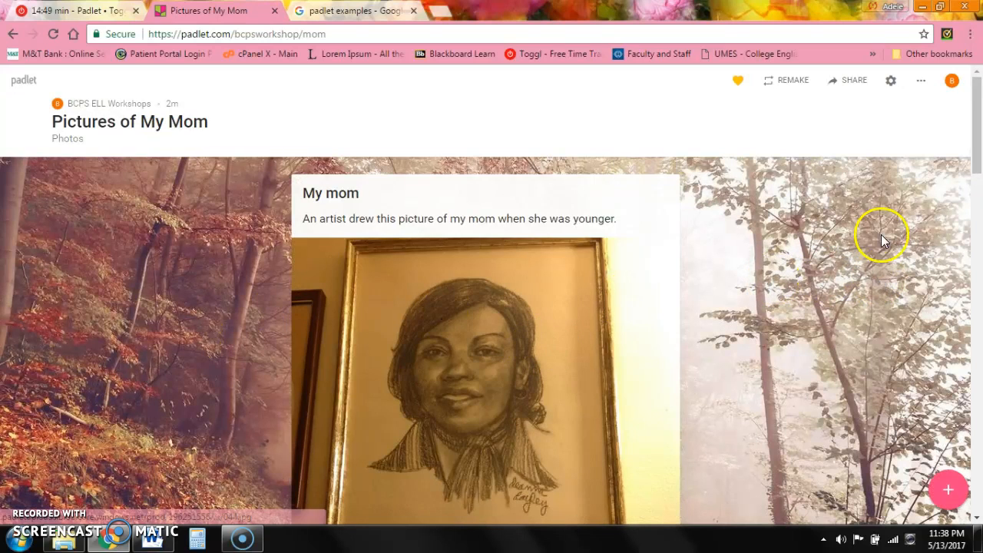
{"action": "left_click", "coordinate": [788, 86]}
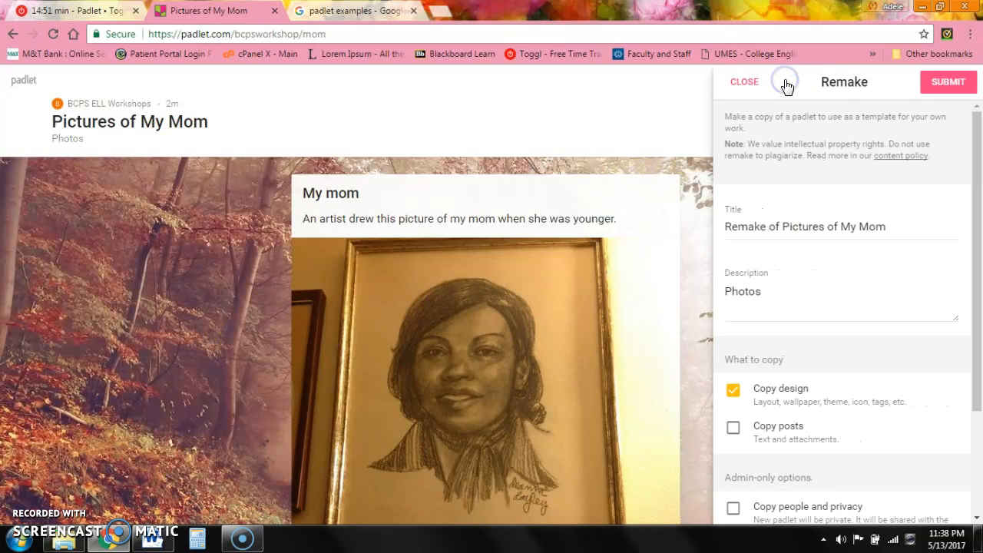
{"action": "left_click_drag", "start_coordinate": [977, 223], "coordinate": [979, 326]}
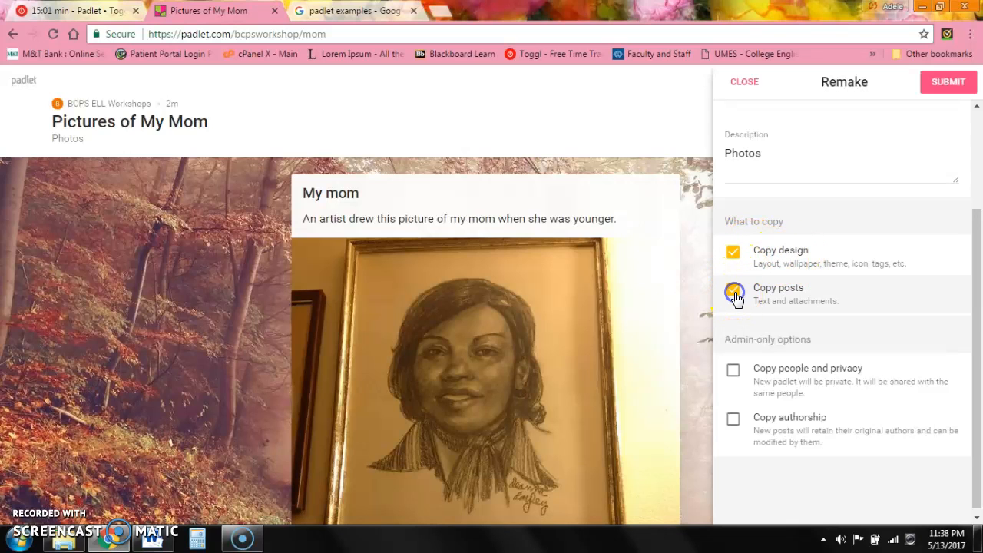
{"action": "left_click", "coordinate": [949, 83]}
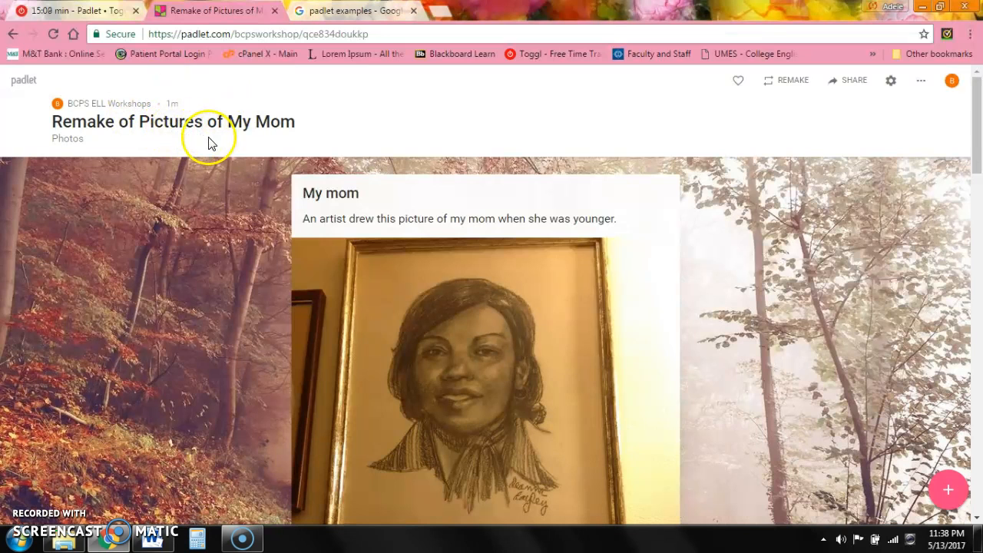
- From the dashboard, open 'Remake of Pictures of My Mom' and show its More actions list
{"action": "mouse_move", "coordinate": [970, 176]}
{"action": "left_mouse_down"}
{"action": "mouse_move", "coordinate": [978, 279]}
{"action": "mouse_move", "coordinate": [977, 127]}
{"action": "left_mouse_up"}
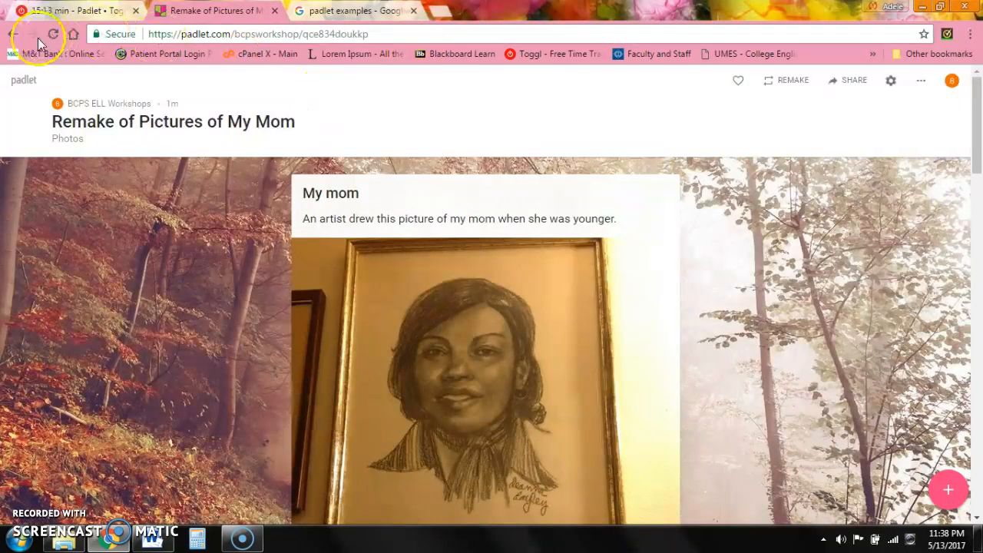
{"action": "left_click", "coordinate": [31, 83]}
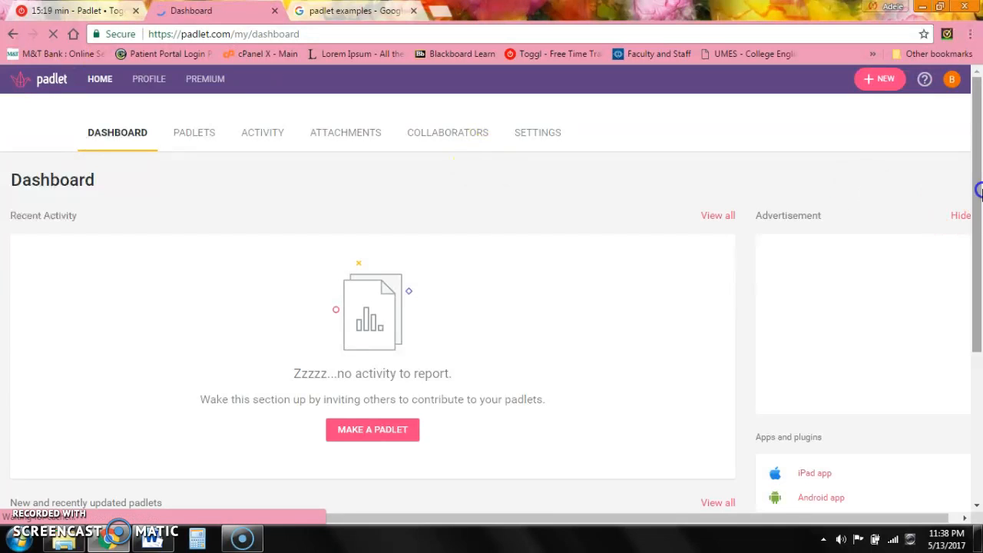
{"action": "left_click_drag", "start_coordinate": [979, 191], "coordinate": [980, 367]}
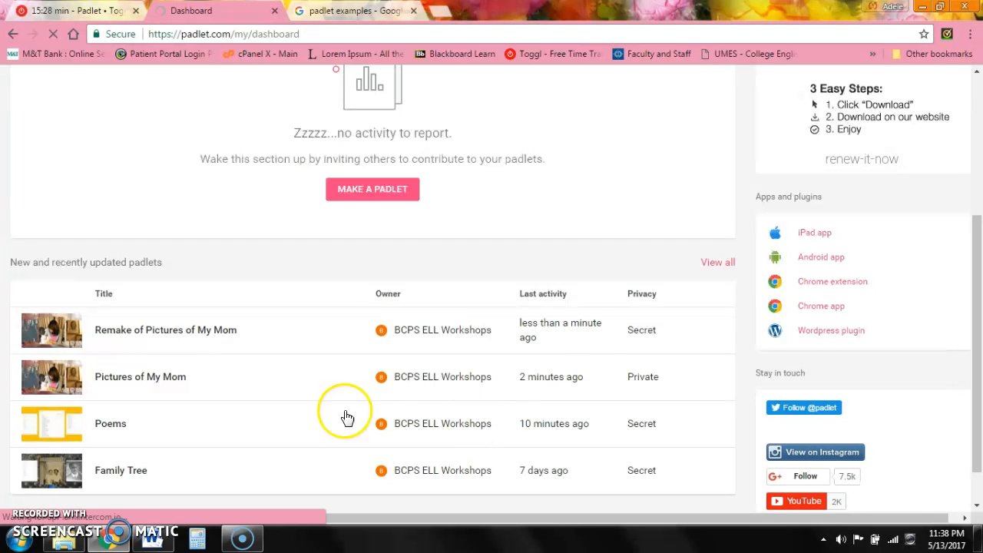
{"action": "left_click", "coordinate": [145, 338]}
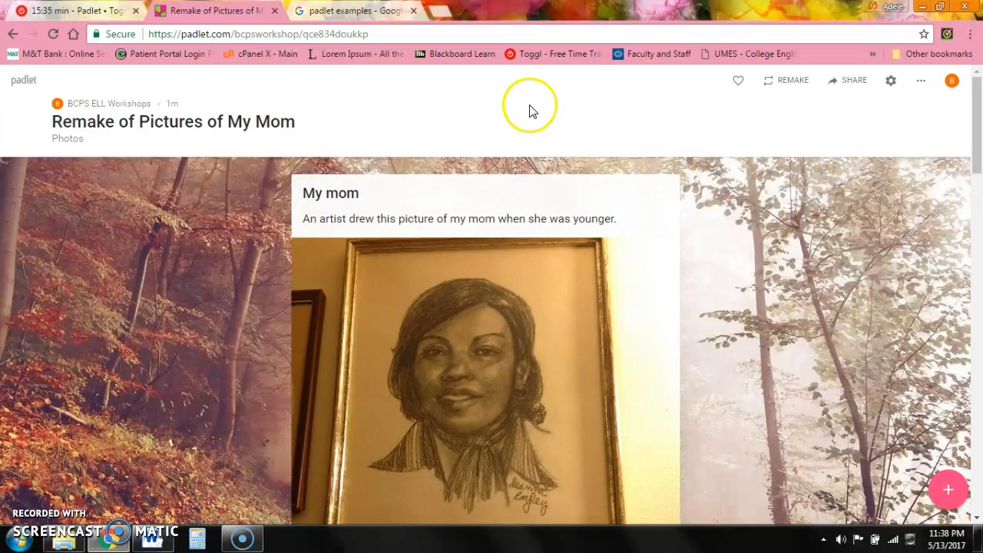
{"action": "left_click", "coordinate": [924, 82]}
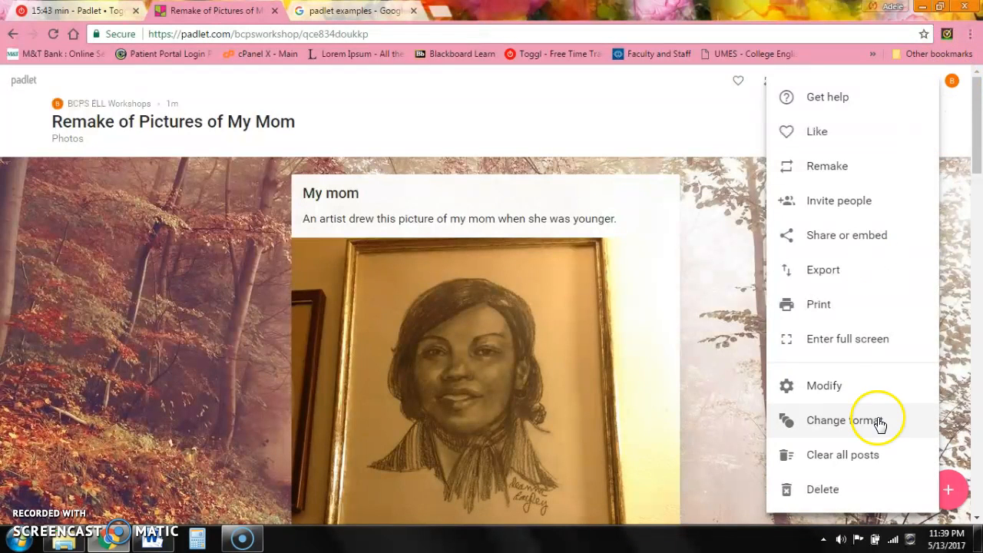
- Clear all posts from the Remake board and confirm the deletion
{"action": "mouse_move", "coordinate": [976, 146]}
{"action": "left_mouse_down"}
{"action": "mouse_move", "coordinate": [976, 180]}
{"action": "mouse_move", "coordinate": [976, 149]}
{"action": "left_mouse_up"}
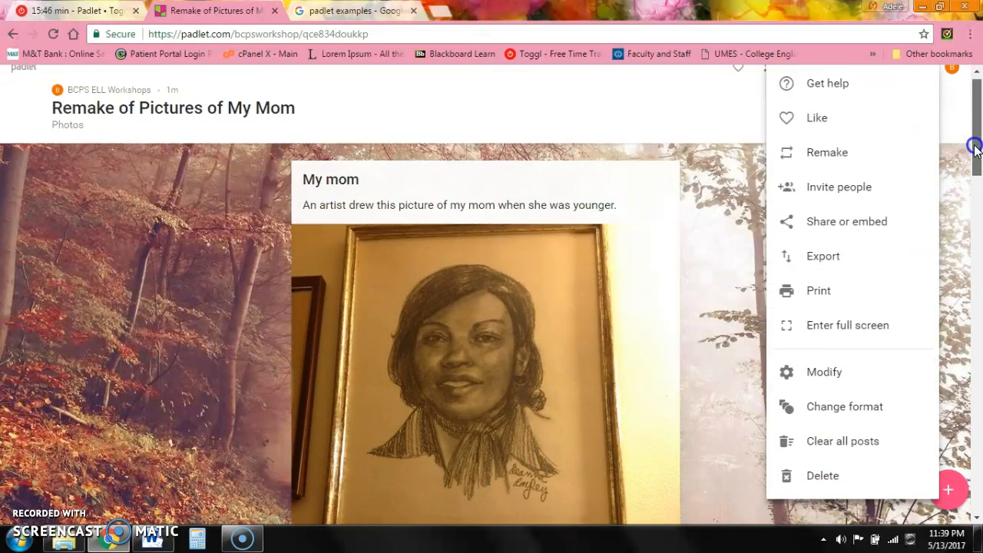
{"action": "left_click", "coordinate": [859, 446]}
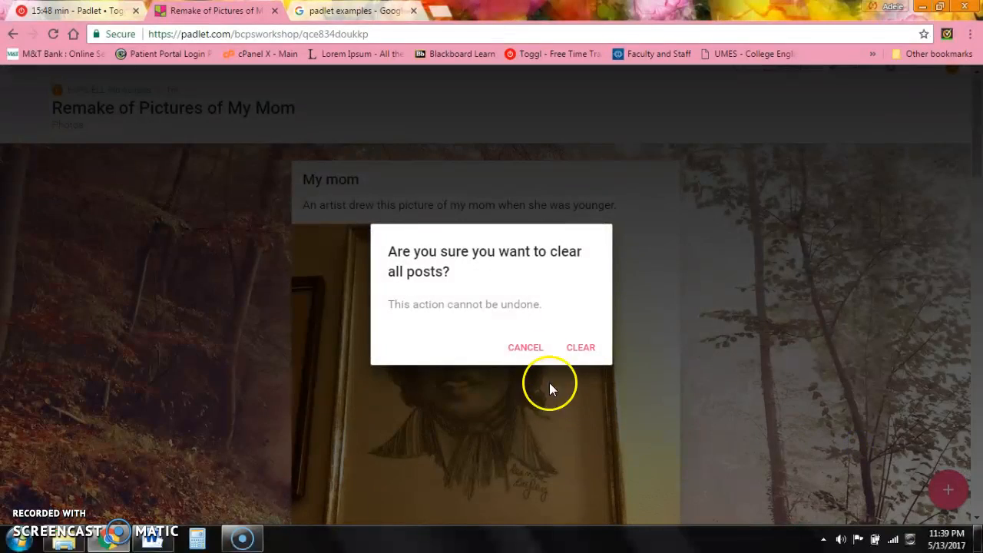
{"action": "left_click", "coordinate": [578, 348]}
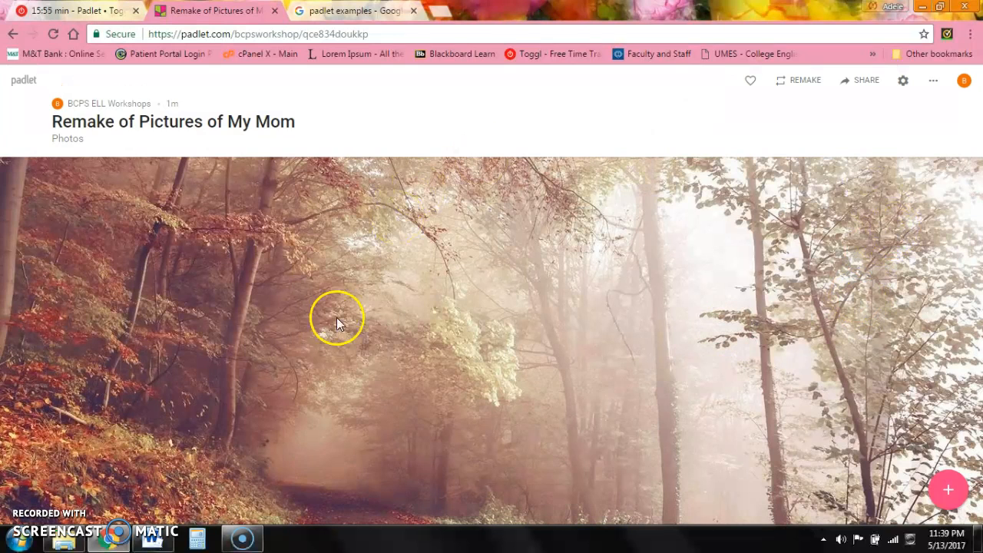
- Add a new post with the photo 043.JPG uploaded as its attachment
{"action": "left_click", "coordinate": [948, 488]}
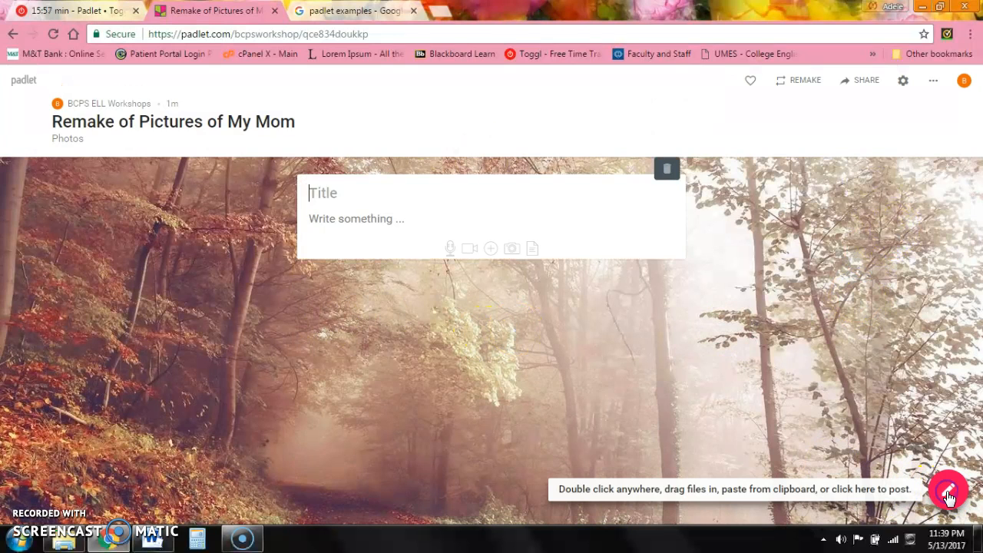
{"action": "left_click", "coordinate": [491, 249]}
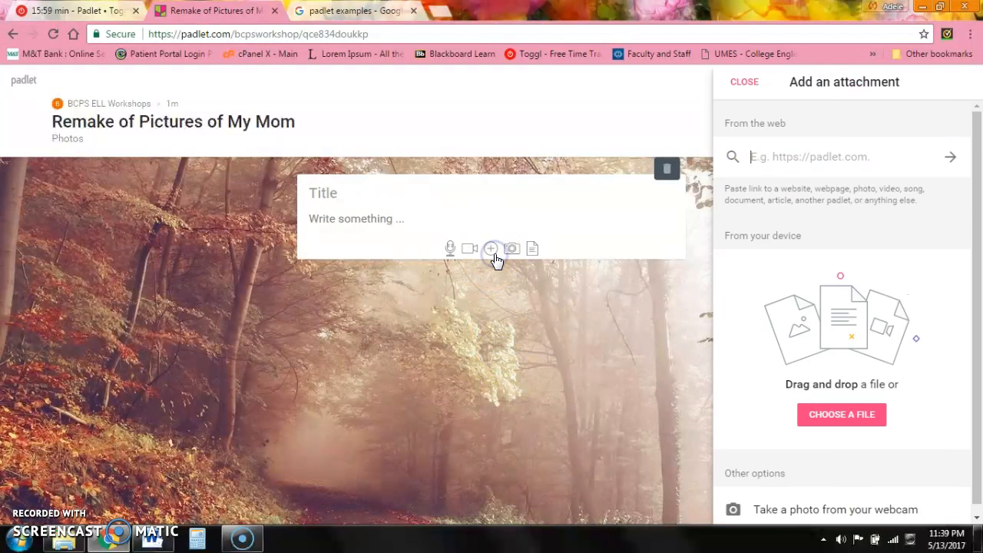
{"action": "left_click", "coordinate": [865, 413]}
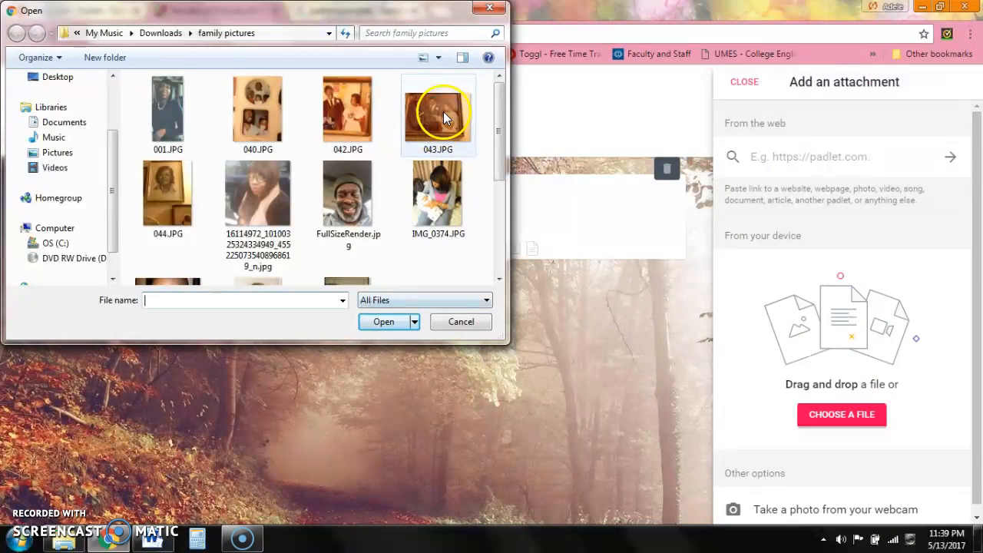
{"action": "double_click", "coordinate": [444, 116]}
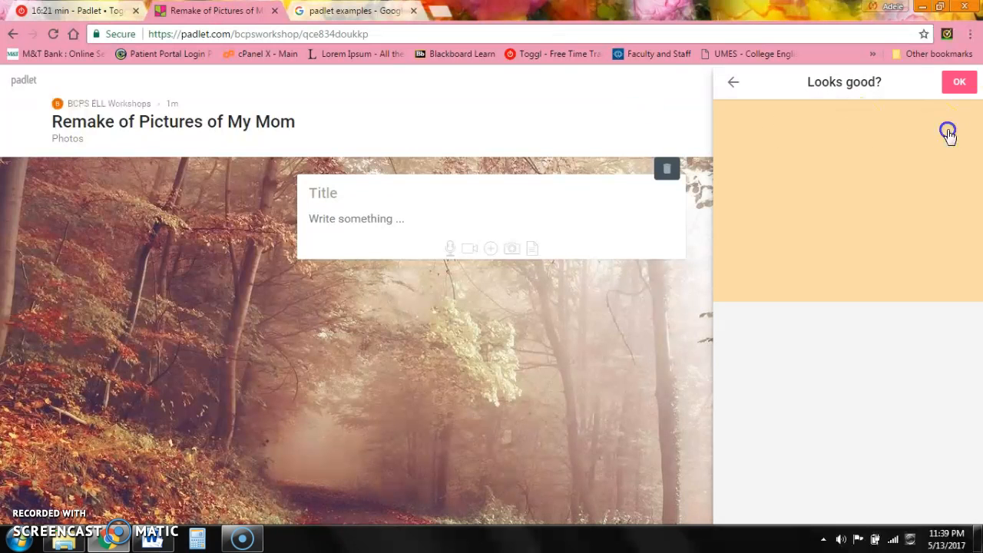
{"action": "left_click", "coordinate": [966, 79]}
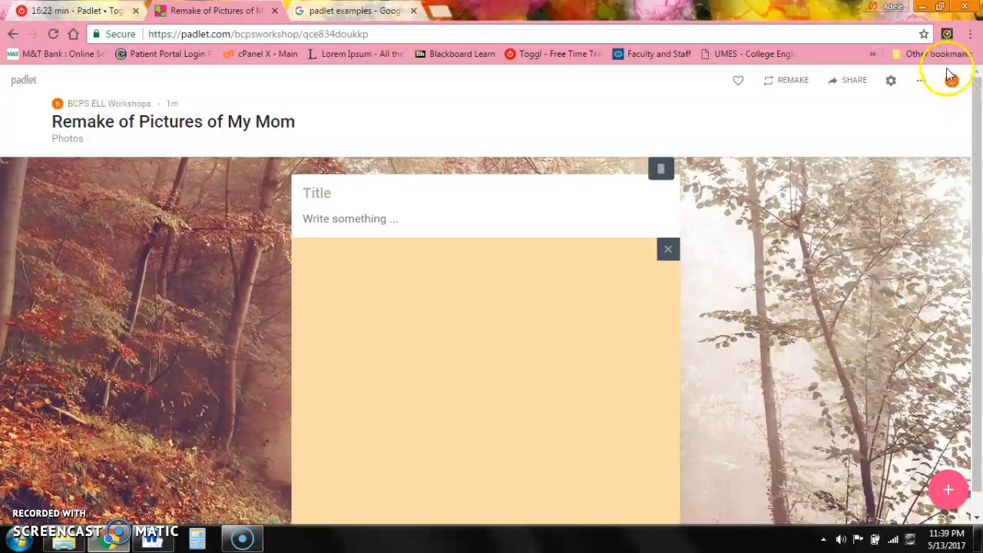
{"action": "left_click", "coordinate": [954, 81]}
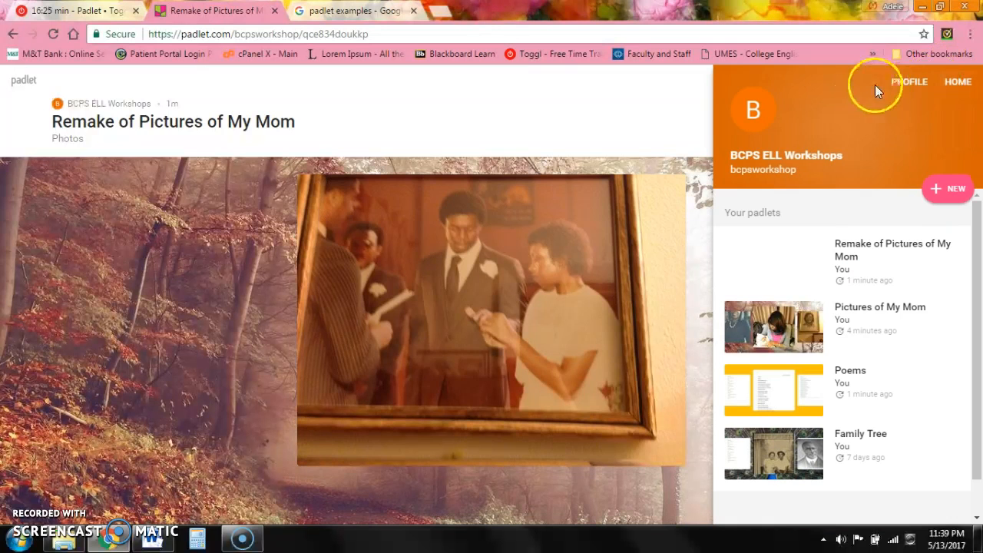
- Review the profile page listing four padlets made and one liked, then return to the dashboard
{"action": "left_click", "coordinate": [902, 84]}
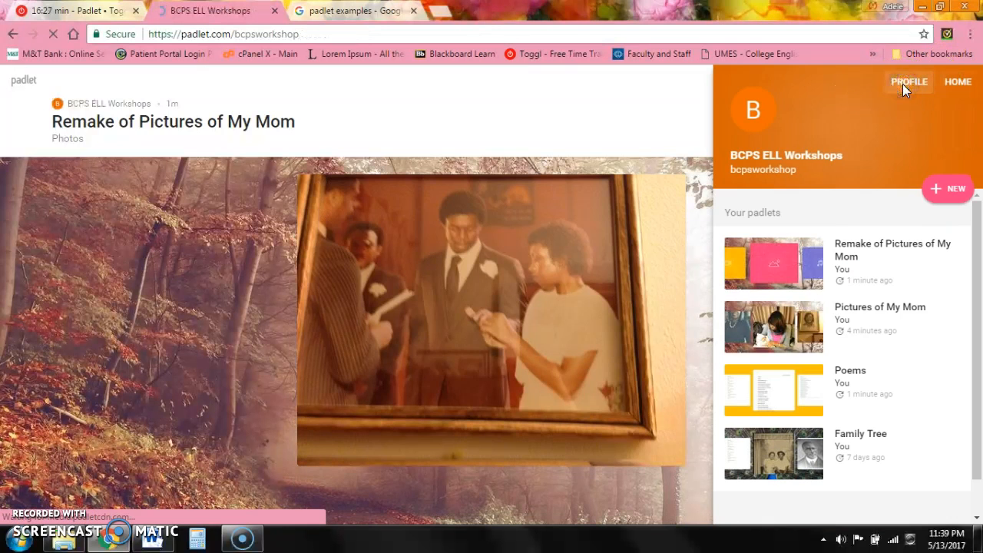
{"action": "left_click_drag", "start_coordinate": [980, 167], "coordinate": [968, 203]}
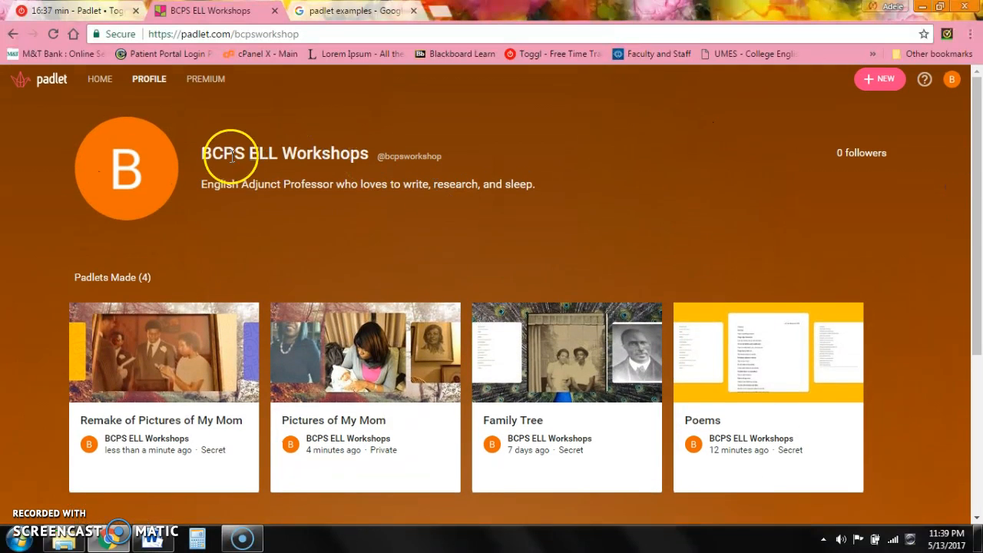
{"action": "left_click", "coordinate": [141, 79]}
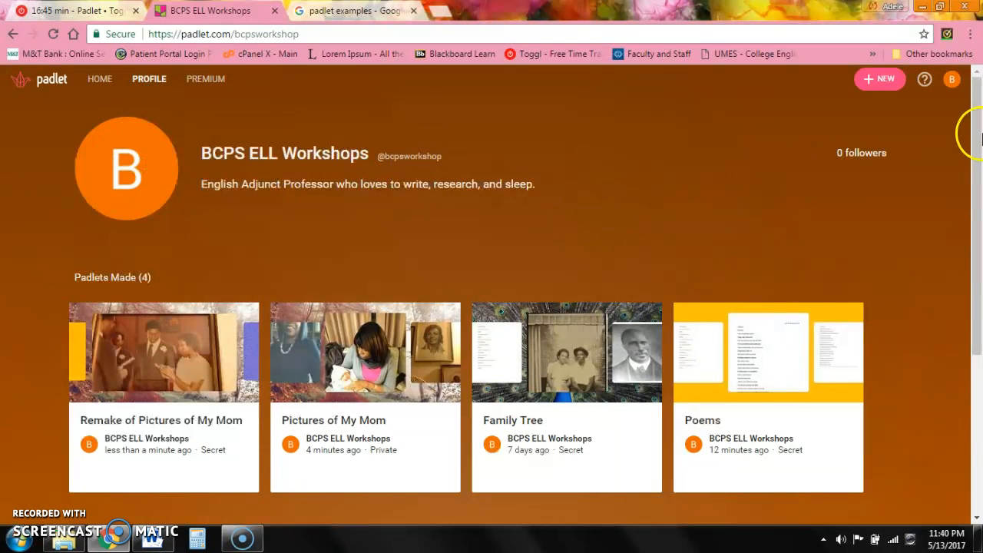
{"action": "left_click", "coordinate": [952, 80]}
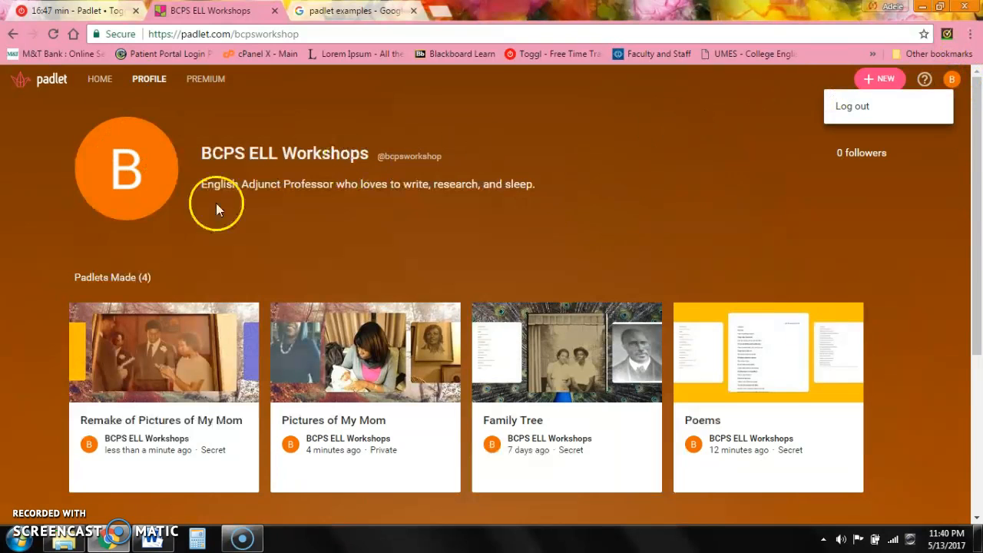
{"action": "left_click", "coordinate": [108, 149]}
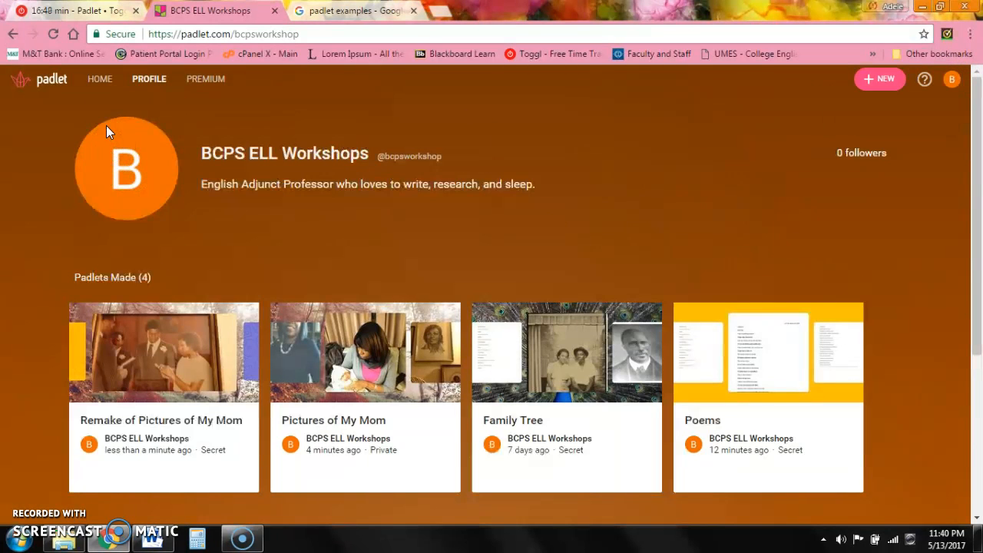
{"action": "left_click", "coordinate": [182, 208]}
{"action": "mouse_move", "coordinate": [979, 200]}
{"action": "left_mouse_down"}
{"action": "mouse_move", "coordinate": [979, 340]}
{"action": "mouse_move", "coordinate": [981, 184]}
{"action": "left_mouse_up"}
{"action": "left_click", "coordinate": [46, 80]}
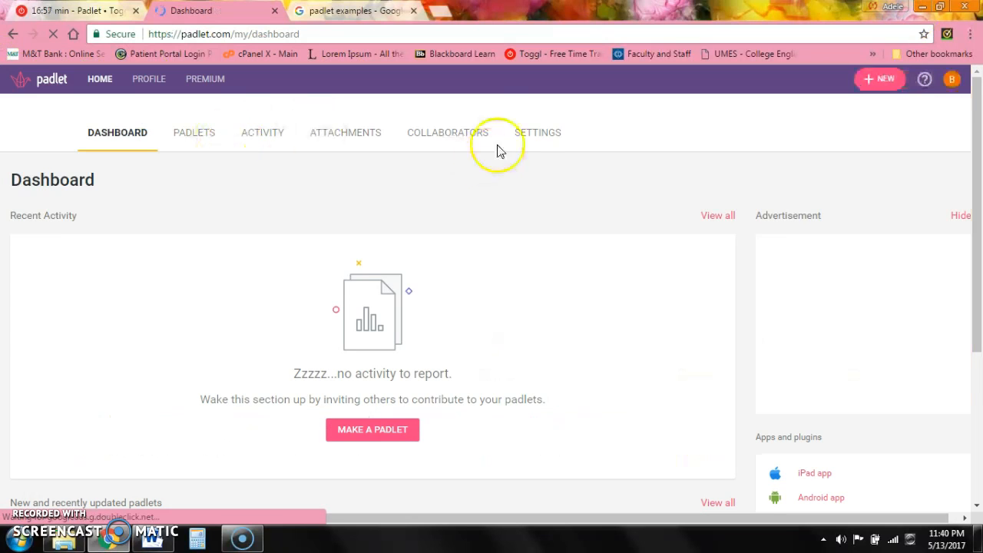
- Look through the Basic Info settings, then view the Attachments page of uploaded photos and poems
{"action": "left_click", "coordinate": [525, 140]}
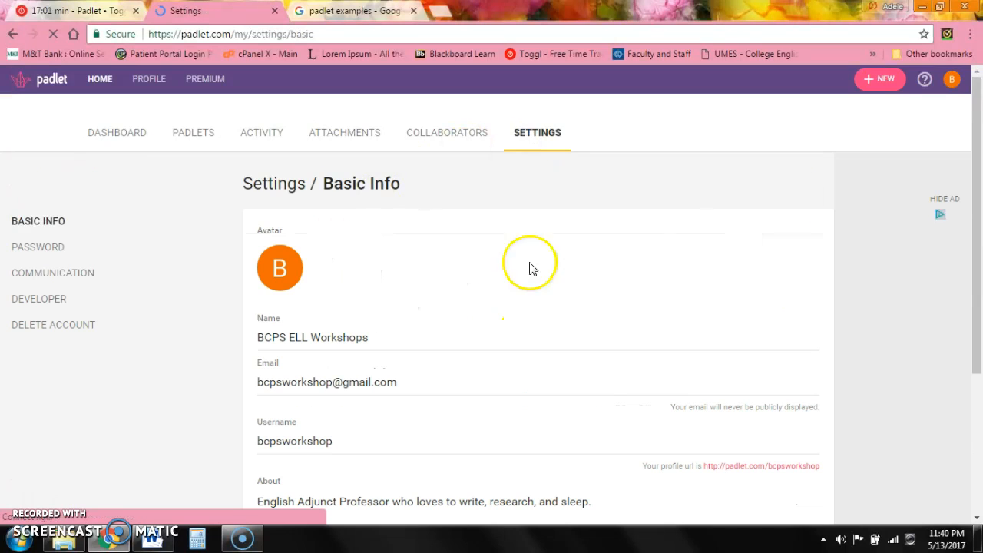
{"action": "left_click_drag", "start_coordinate": [978, 188], "coordinate": [978, 258]}
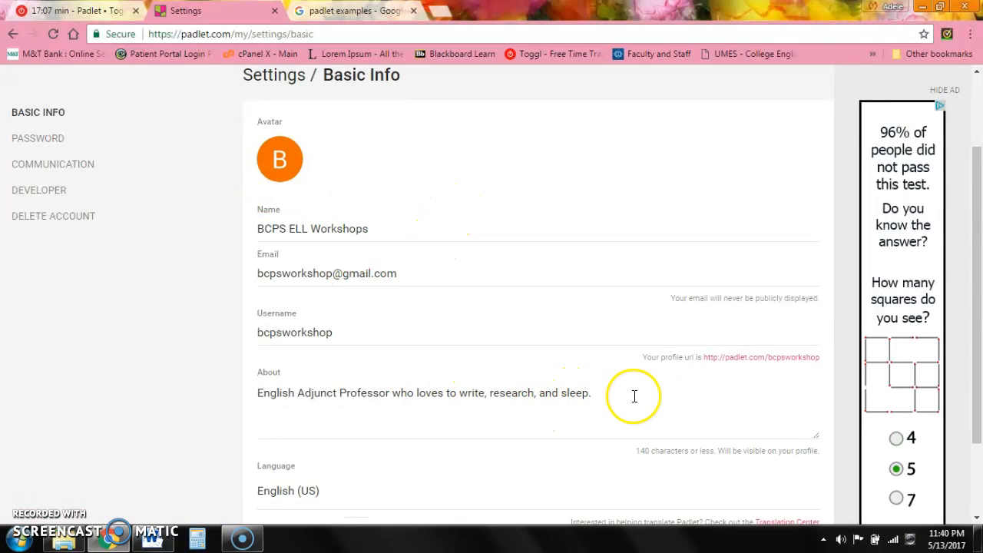
{"action": "left_click_drag", "start_coordinate": [981, 270], "coordinate": [784, 185]}
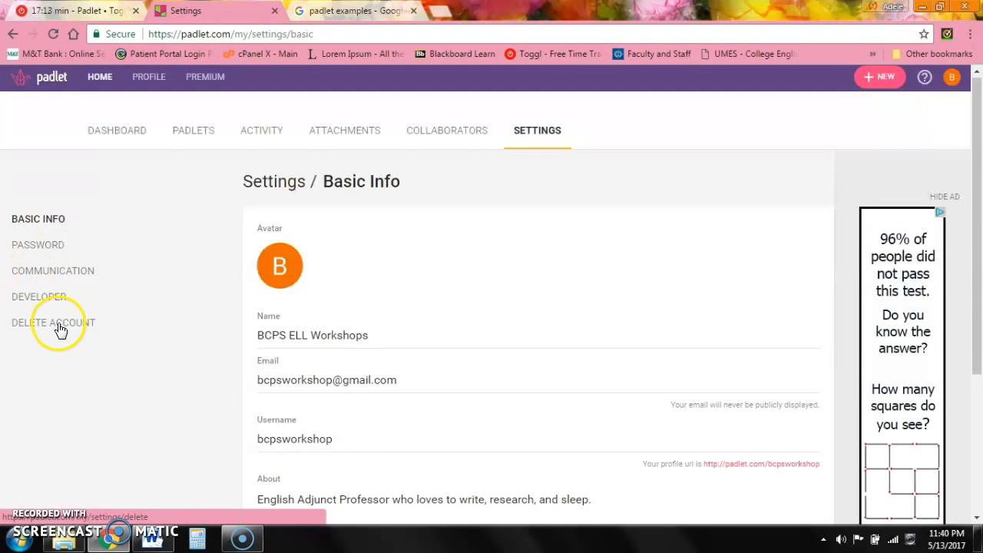
{"action": "left_click", "coordinate": [339, 134]}
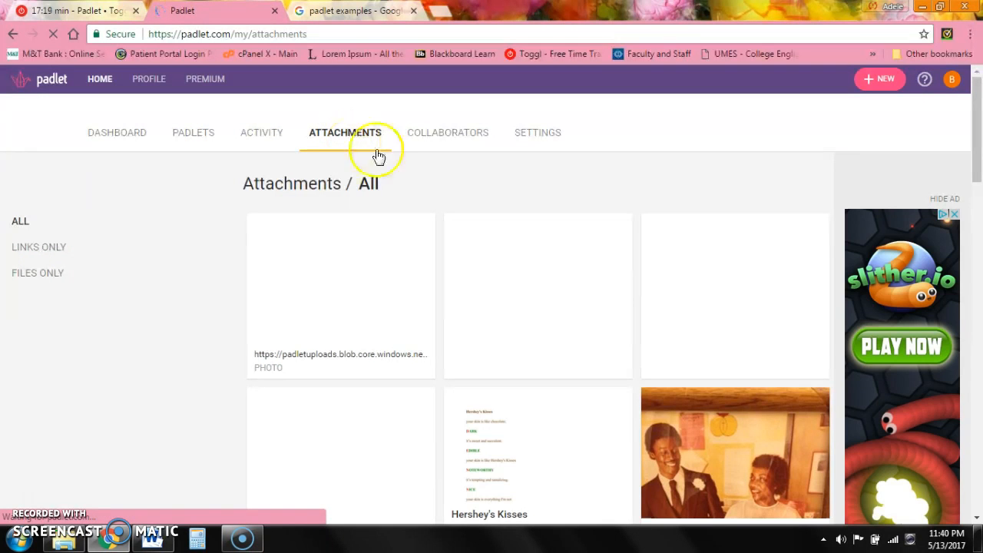
{"action": "mouse_move", "coordinate": [976, 143]}
{"action": "left_mouse_down"}
{"action": "mouse_move", "coordinate": [978, 492]}
{"action": "mouse_move", "coordinate": [977, 126]}
{"action": "left_mouse_up"}
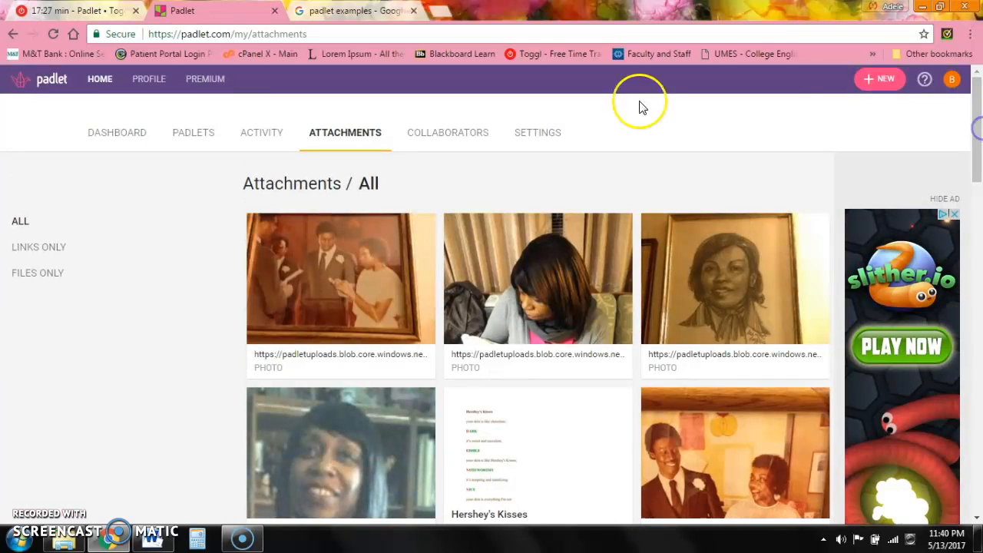